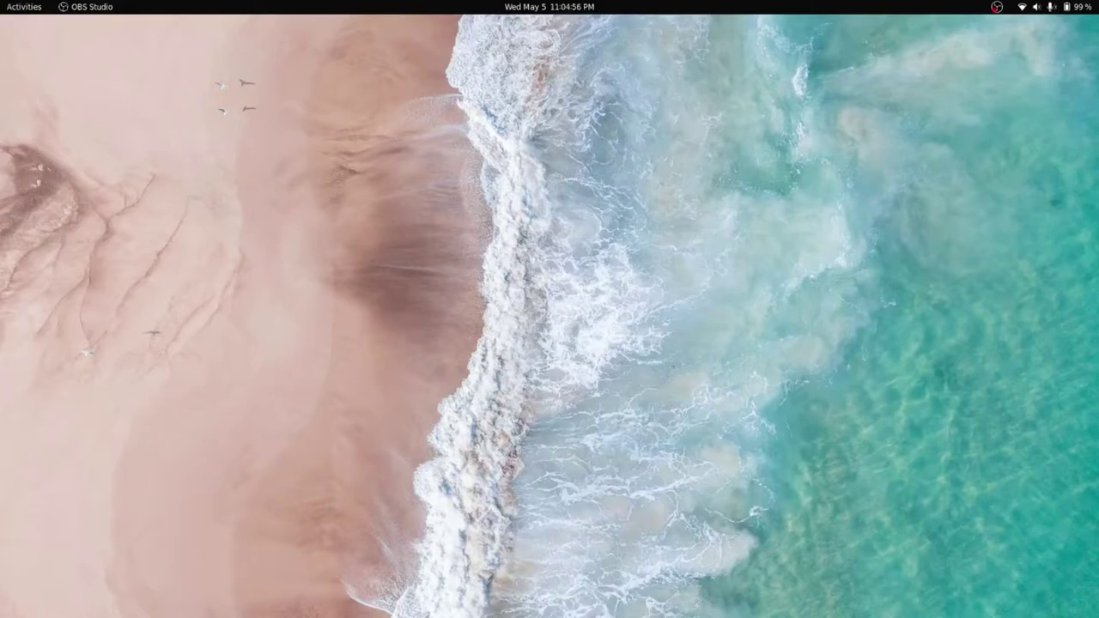
Launch the Files file manager on the Home folder with Super+E
{"action": "key", "text": "super+e"}
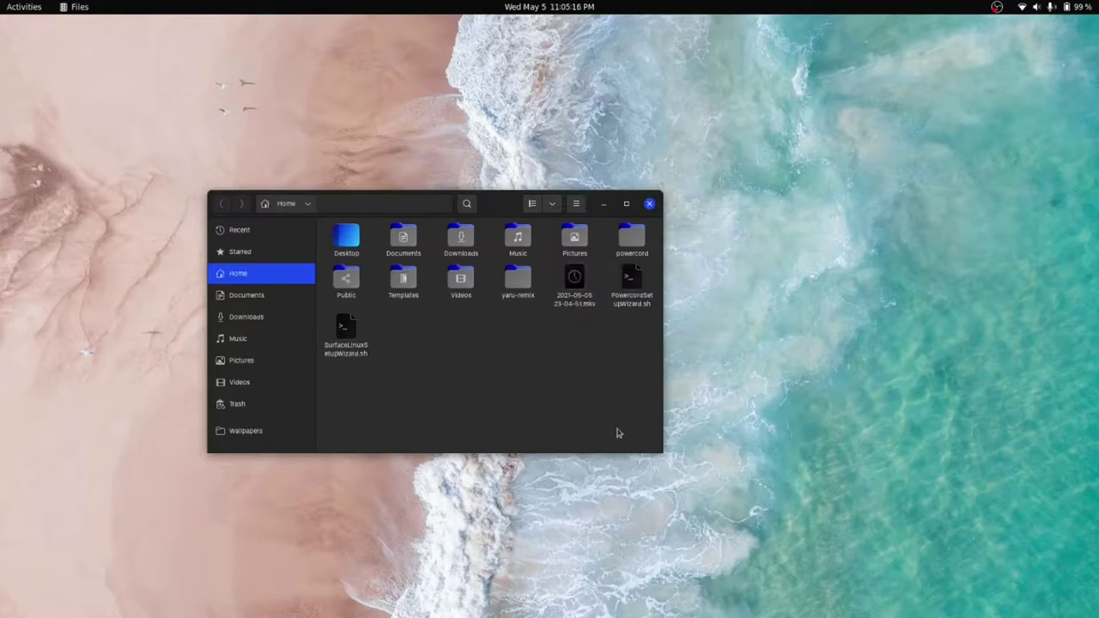
Open a fish terminal and tile it top-left, with Files lower-left and the nautilus-terminal GitHub page on the right
{"action": "key", "text": "ctrl+alt+t"}
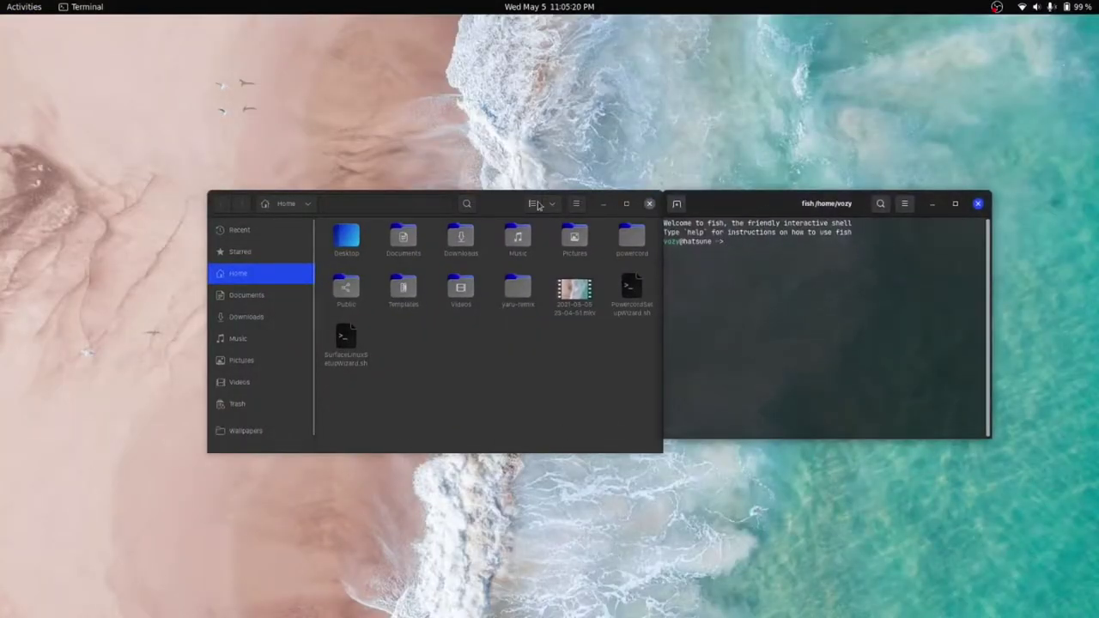
{"action": "left_click_drag", "start_coordinate": [499, 202], "coordinate": [350, 322]}
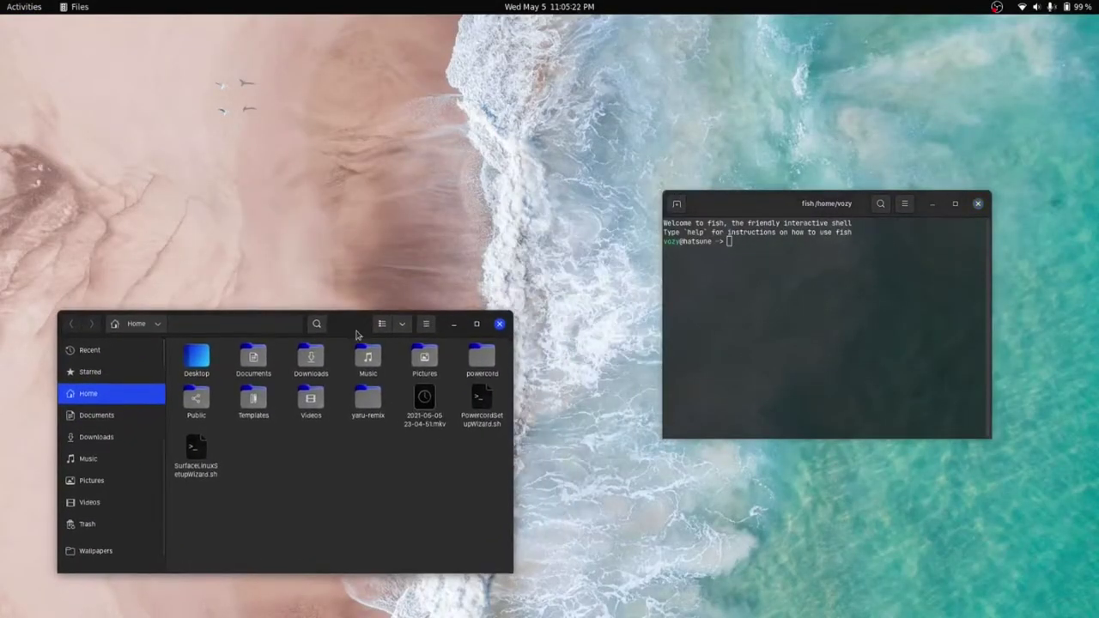
{"action": "mouse_move", "coordinate": [2, 1]}
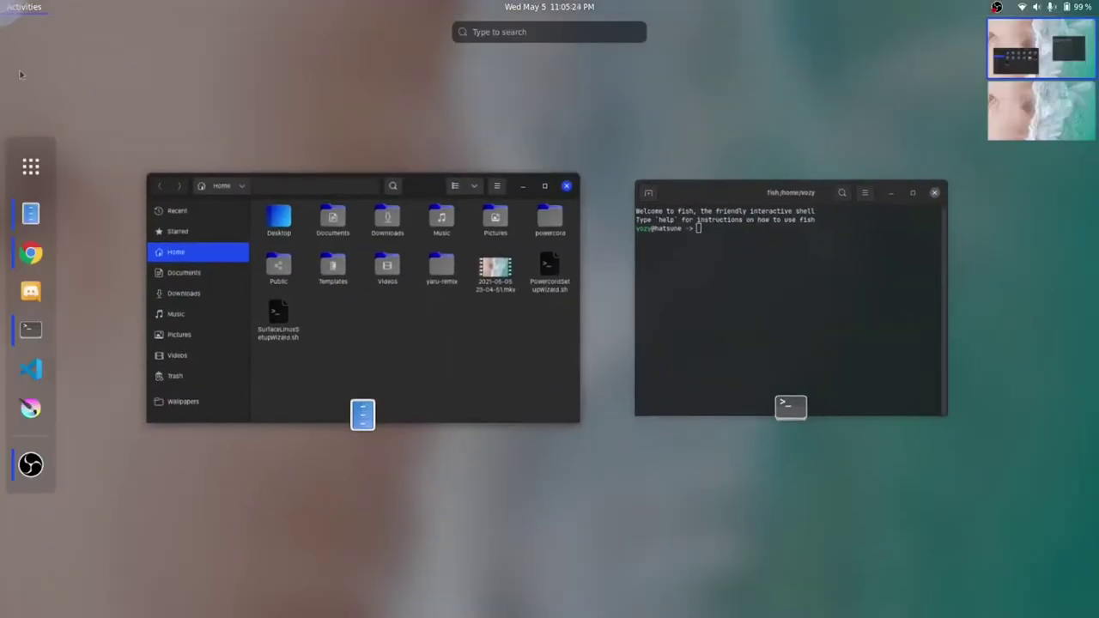
{"action": "left_click", "coordinate": [548, 431]}
{"action": "left_click_drag", "start_coordinate": [791, 193], "coordinate": [287, 41]}
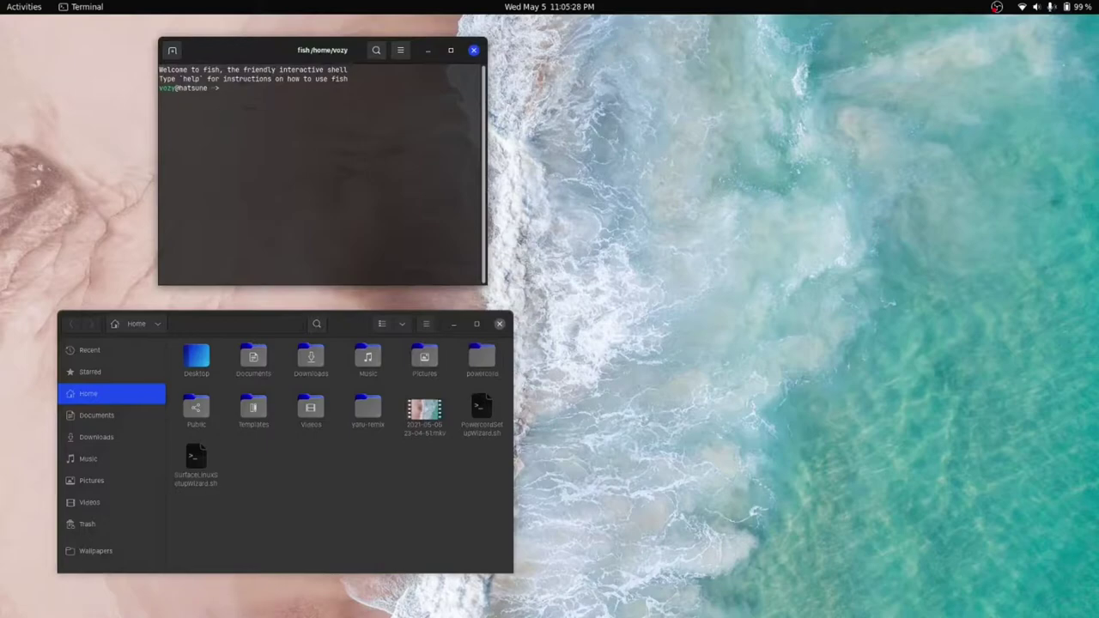
{"action": "left_click_drag", "start_coordinate": [1090, 413], "coordinate": [709, 89]}
Scroll the README to the Ubuntu 20.04 section and close the Files window
{"action": "scroll", "coordinate": [746, 290], "scroll_direction": "up", "scroll_amount": 15}
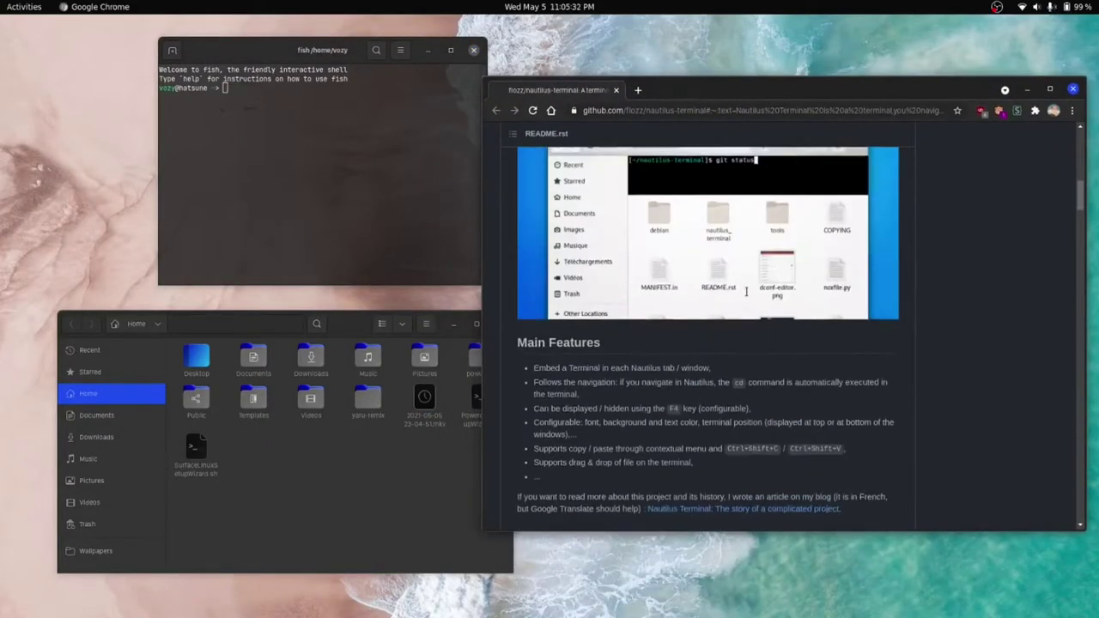
{"action": "scroll", "coordinate": [746, 290], "scroll_direction": "up", "scroll_amount": 10}
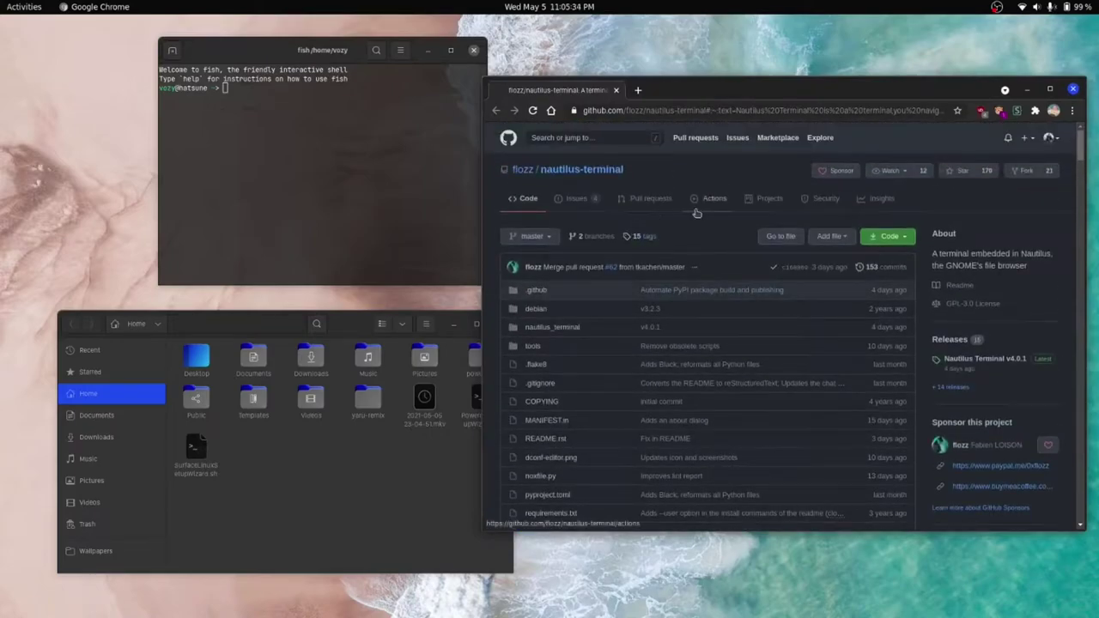
{"action": "scroll", "coordinate": [697, 213], "scroll_direction": "down", "scroll_amount": 15}
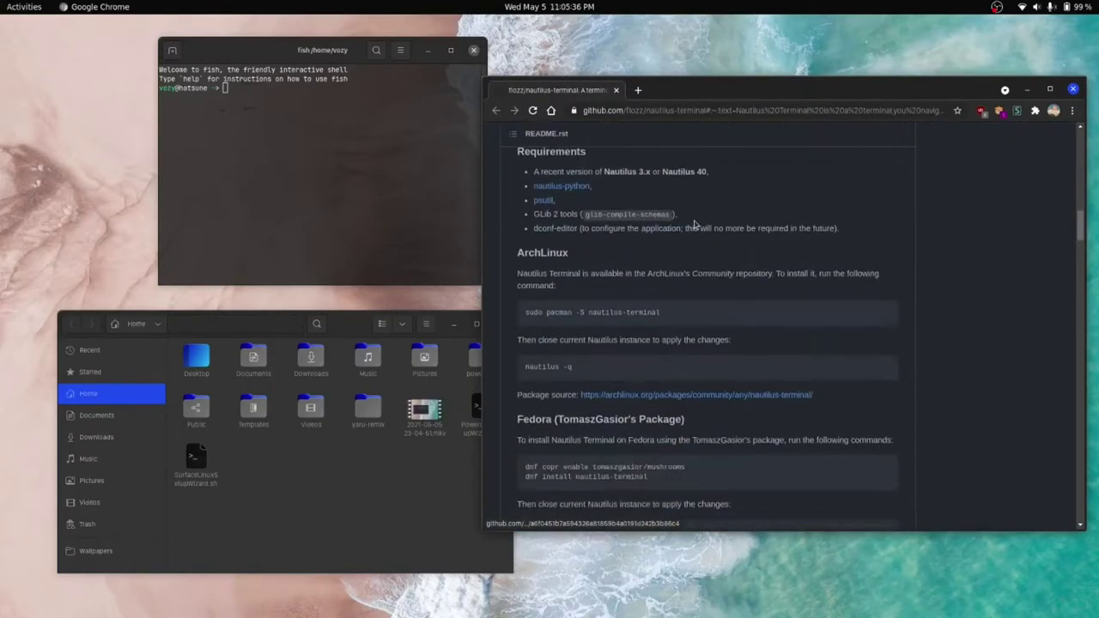
{"action": "scroll", "coordinate": [696, 225], "scroll_direction": "down", "scroll_amount": 5}
{"action": "scroll", "coordinate": [535, 239], "scroll_direction": "up", "scroll_amount": 4}
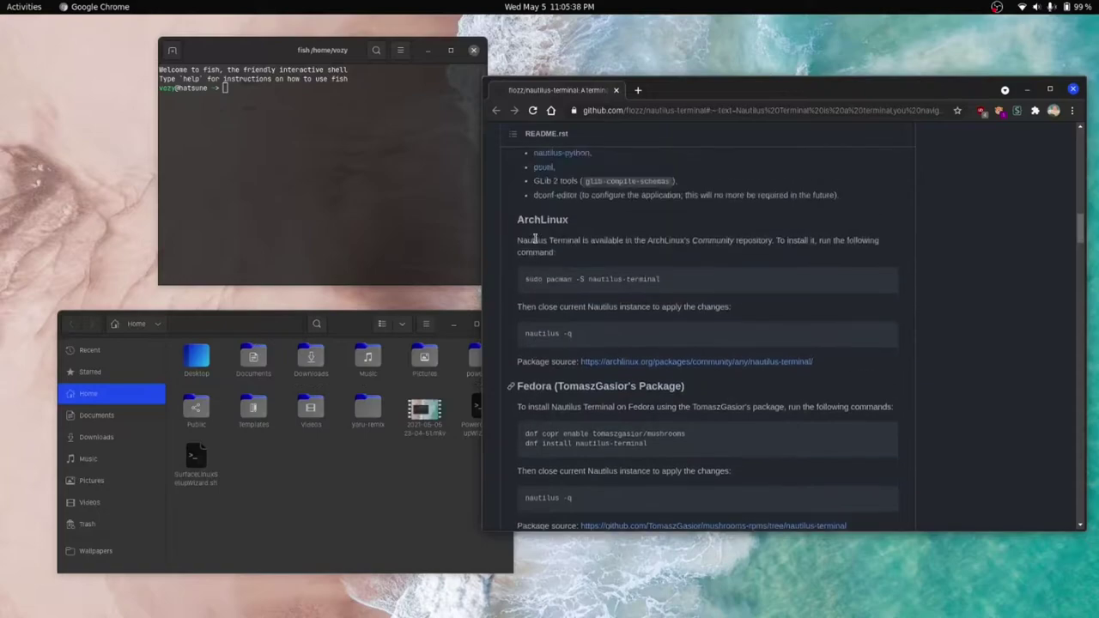
{"action": "scroll", "coordinate": [534, 240], "scroll_direction": "up", "scroll_amount": 5}
{"action": "scroll", "coordinate": [568, 211], "scroll_direction": "up", "scroll_amount": 5}
{"action": "scroll", "coordinate": [568, 213], "scroll_direction": "down", "scroll_amount": 7}
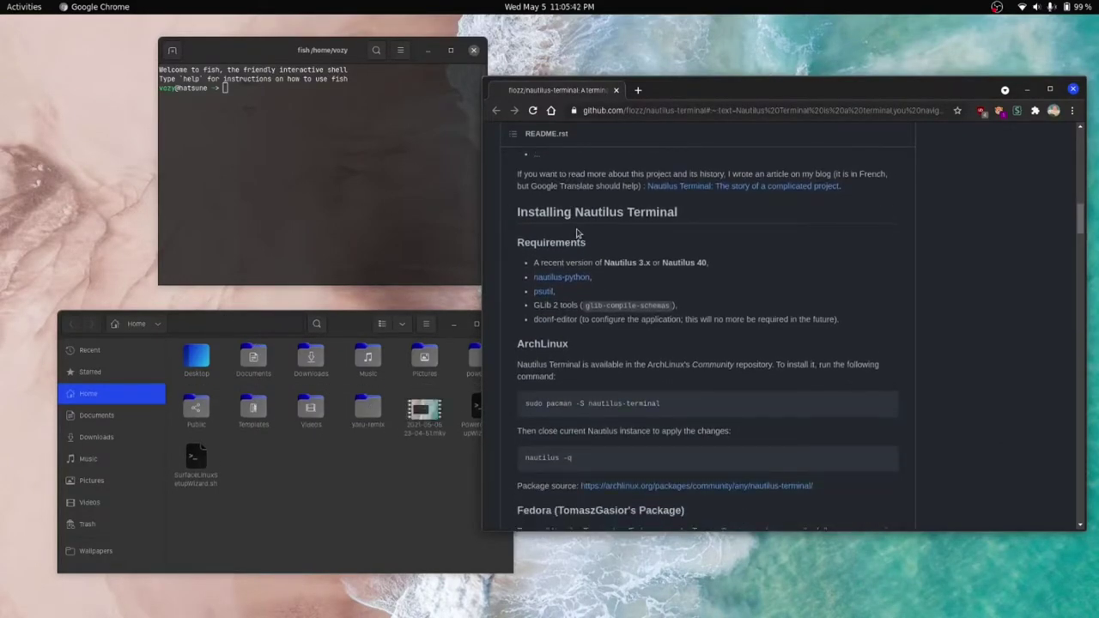
{"action": "scroll", "coordinate": [577, 237], "scroll_direction": "down", "scroll_amount": 2}
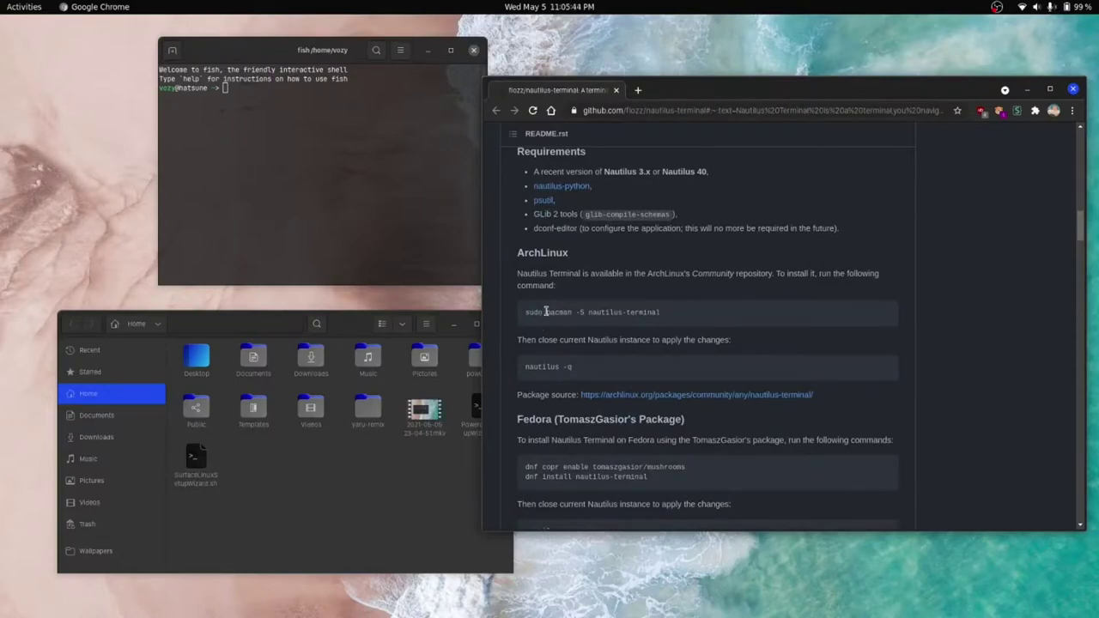
{"action": "scroll", "coordinate": [545, 312], "scroll_direction": "down", "scroll_amount": 2}
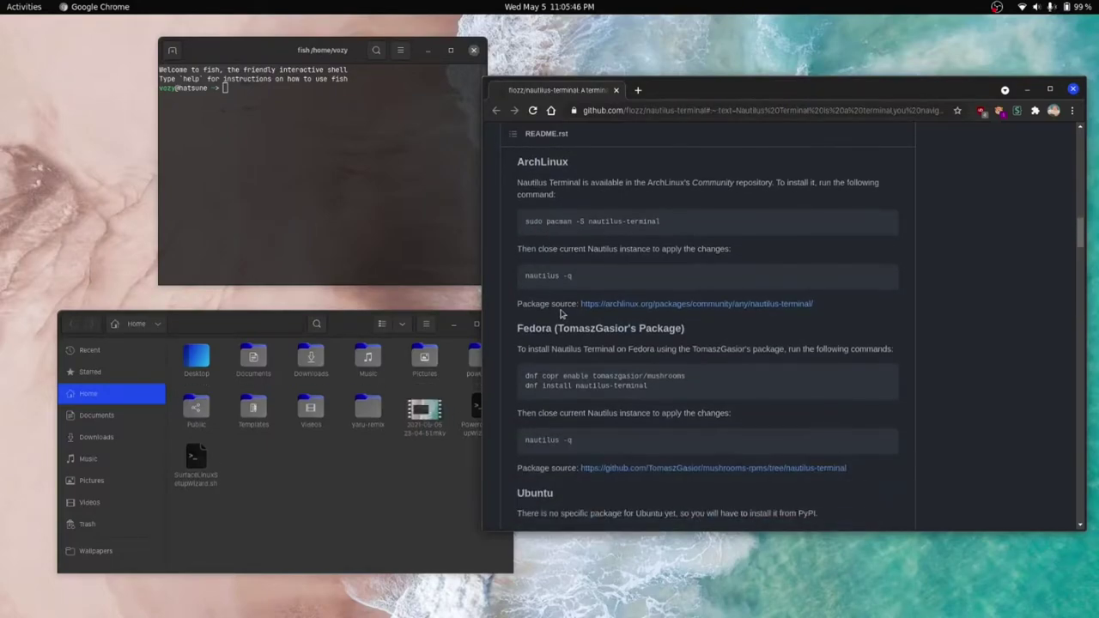
{"action": "left_click", "coordinate": [463, 323]}
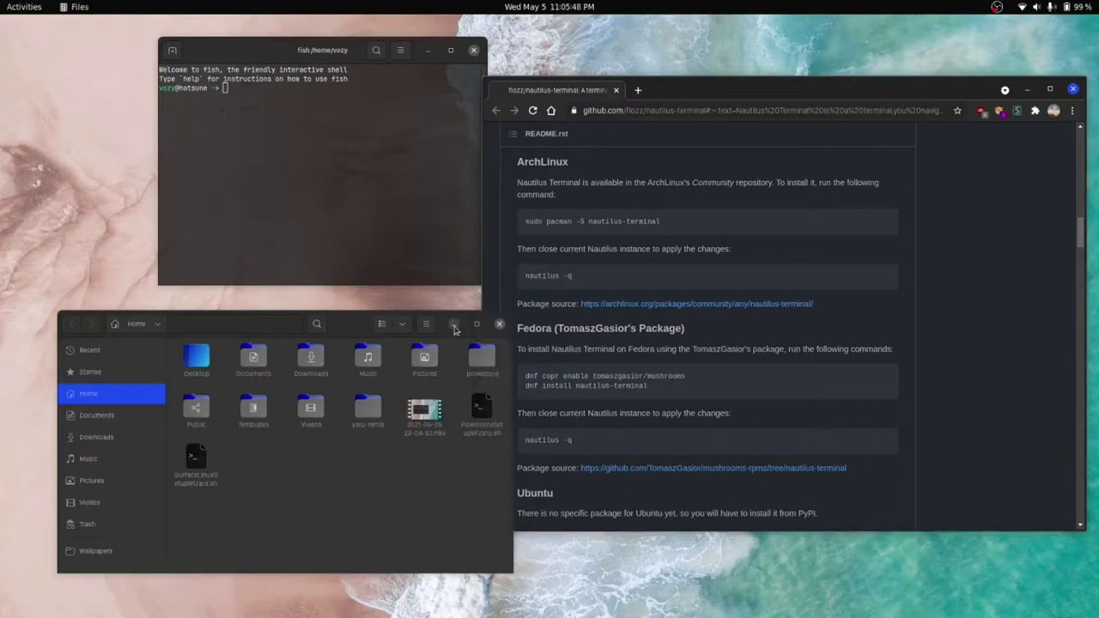
{"action": "left_click", "coordinate": [499, 324]}
Select the full Ubuntu 20.04 sudo apt install dependency command in the README
{"action": "left_click_drag", "start_coordinate": [318, 56], "coordinate": [249, 160]}
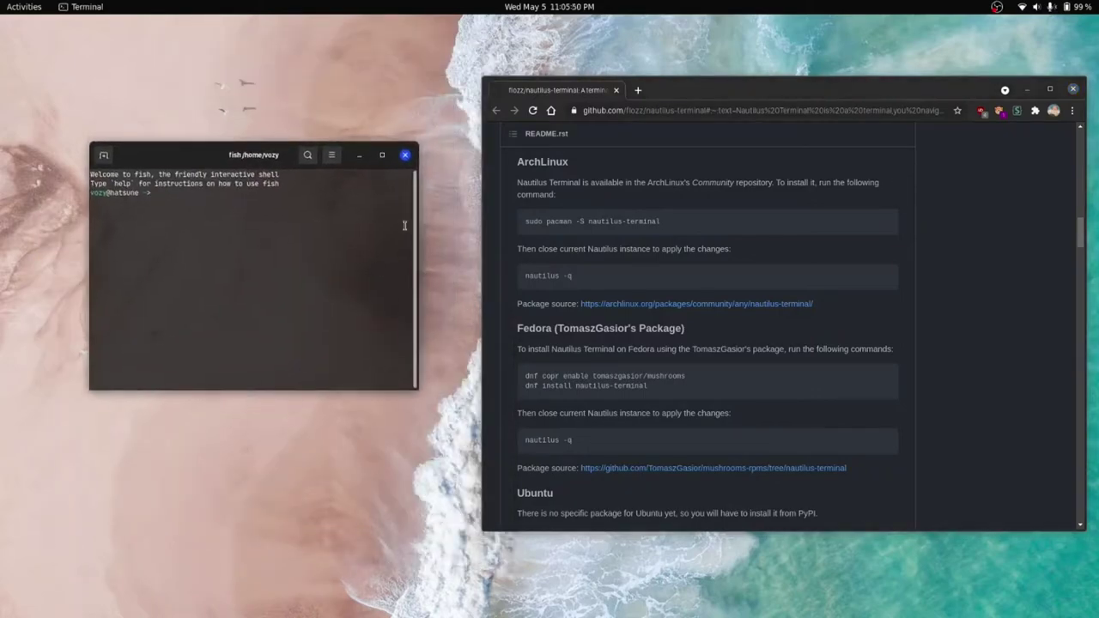
{"action": "scroll", "coordinate": [515, 323], "scroll_direction": "down", "scroll_amount": 1}
{"action": "scroll", "coordinate": [605, 408], "scroll_direction": "down", "scroll_amount": 3}
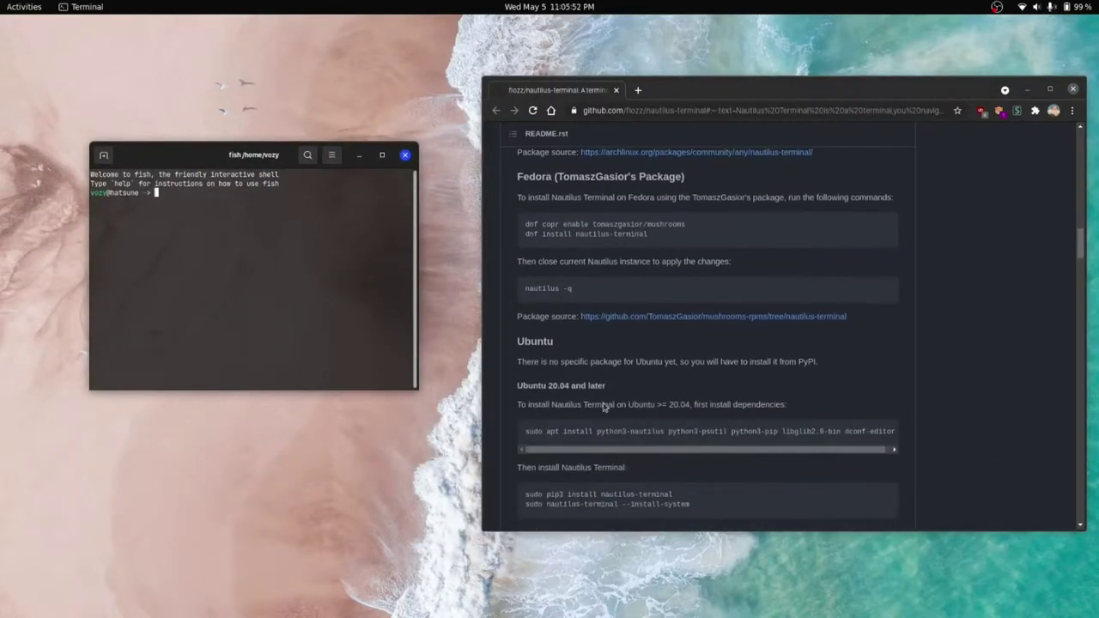
{"action": "scroll", "coordinate": [593, 401], "scroll_direction": "down", "scroll_amount": 1}
{"action": "scroll", "coordinate": [550, 412], "scroll_direction": "down", "scroll_amount": 1}
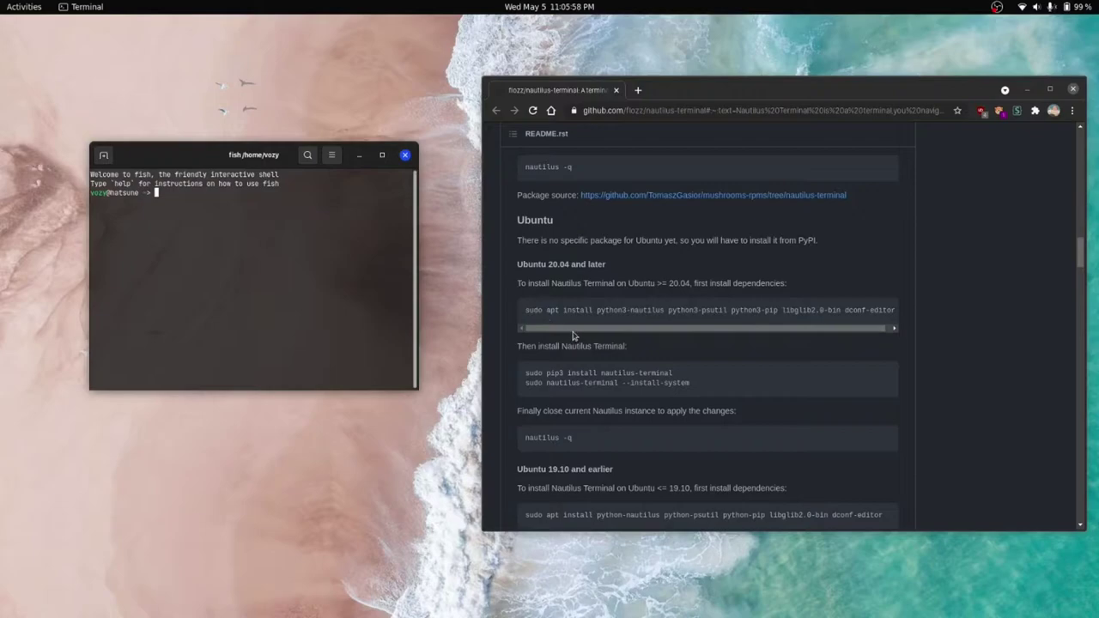
{"action": "left_click_drag", "start_coordinate": [574, 332], "coordinate": [639, 334]}
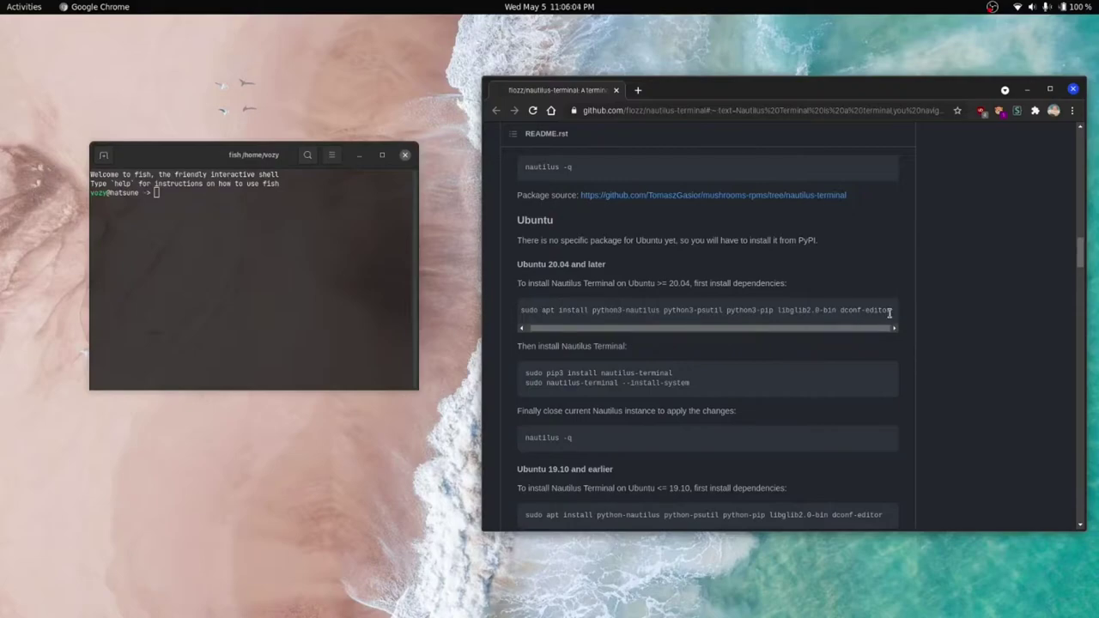
{"action": "left_click_drag", "start_coordinate": [890, 312], "coordinate": [560, 299]}
{"action": "key", "text": "ctrl+c"}
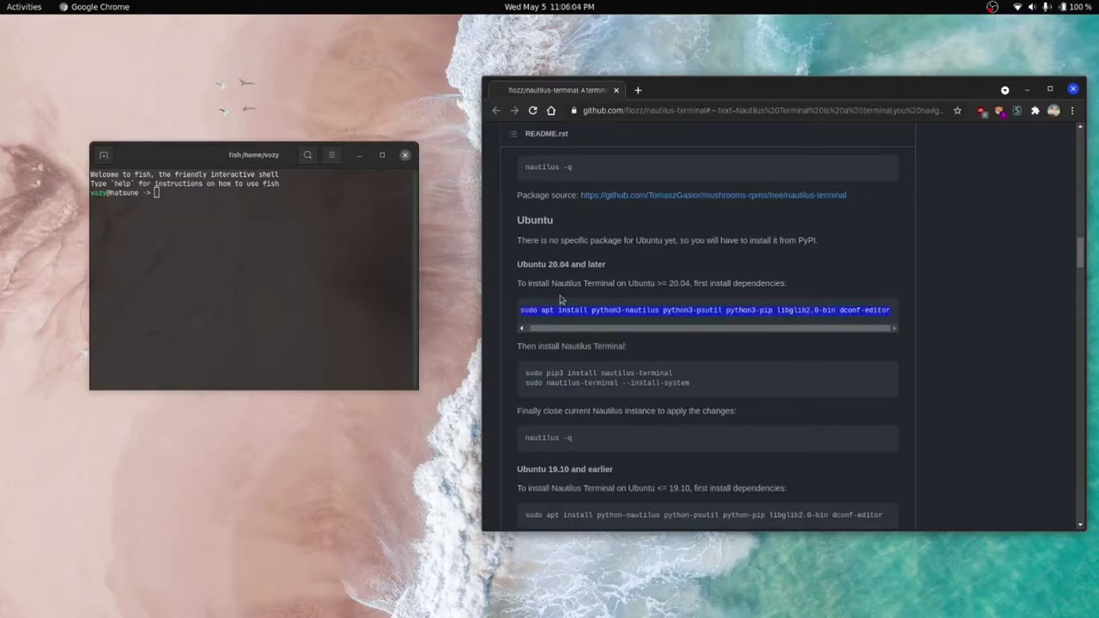
Install python3-nautilus, python3-psutil, python3-pip, libglib2.0-bin and dconf-editor via the pasted apt command
{"action": "left_click", "coordinate": [318, 294]}
{"action": "key", "text": "ctrl+shift+v"}
{"action": "key", "text": "Return"}
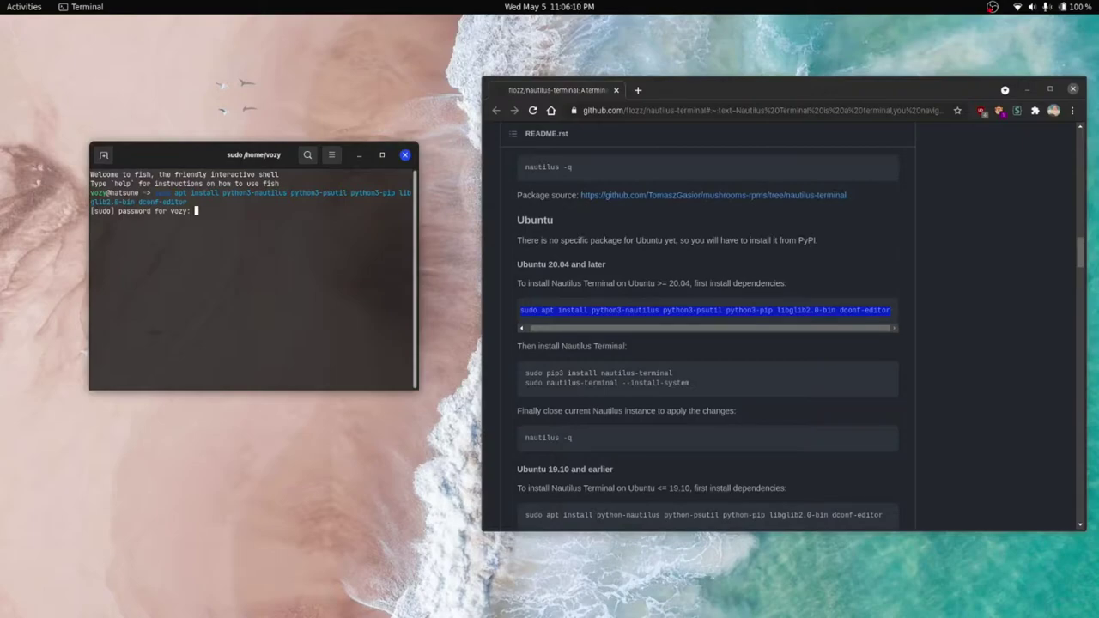
{"action": "key", "text": "Return"}
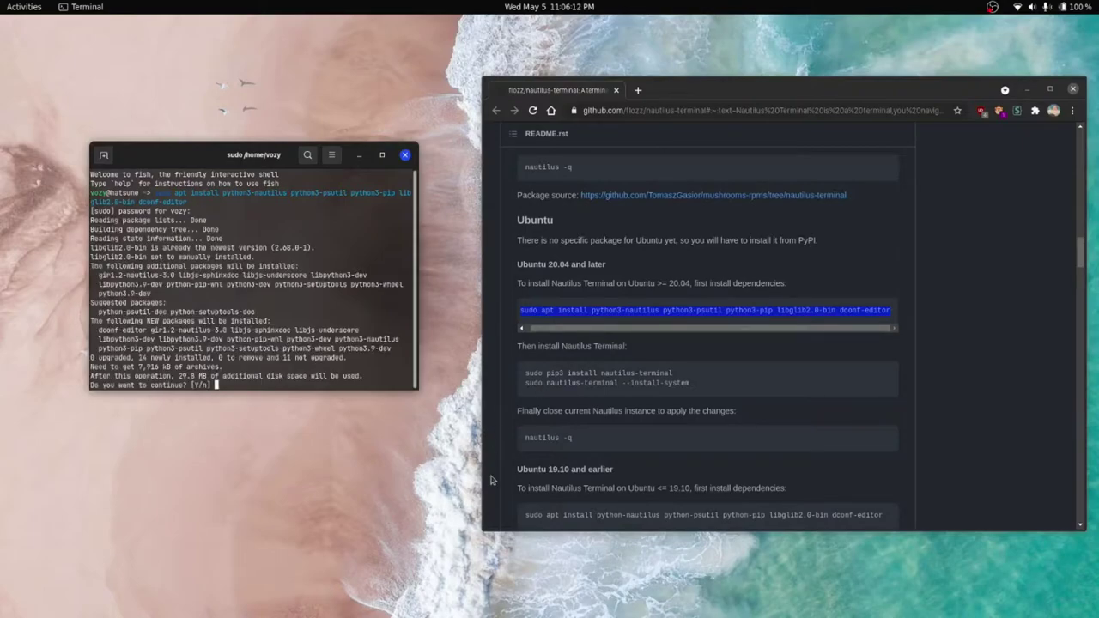
{"action": "key", "text": "Return"}
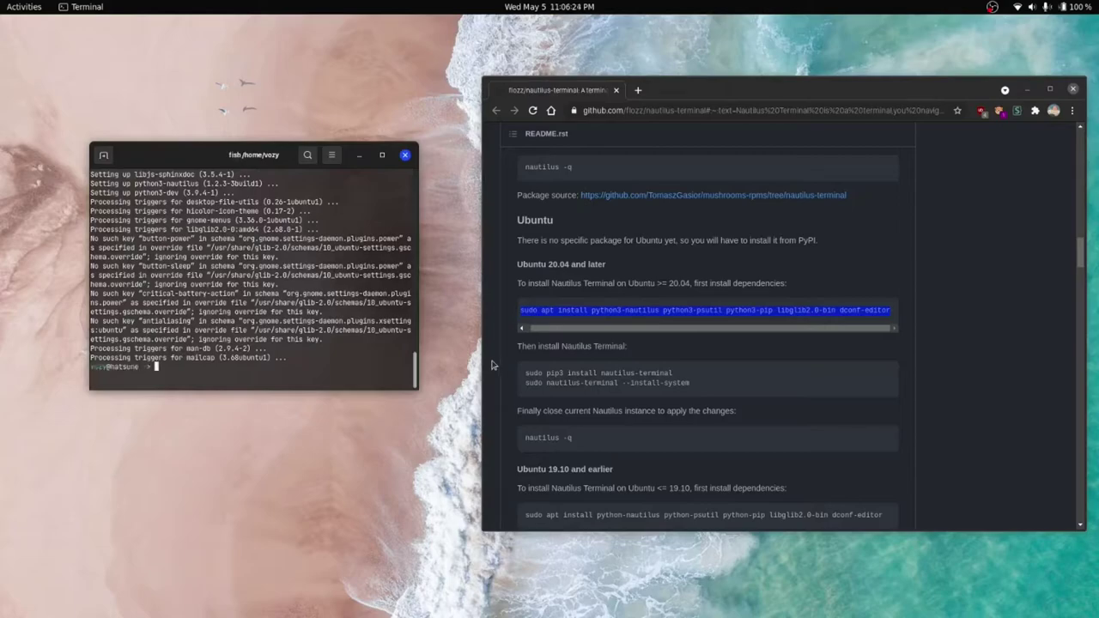
Copy the 'sudo pip3 install nautilus-terminal' line and run it in the terminal
{"action": "triple_click", "coordinate": [594, 373]}
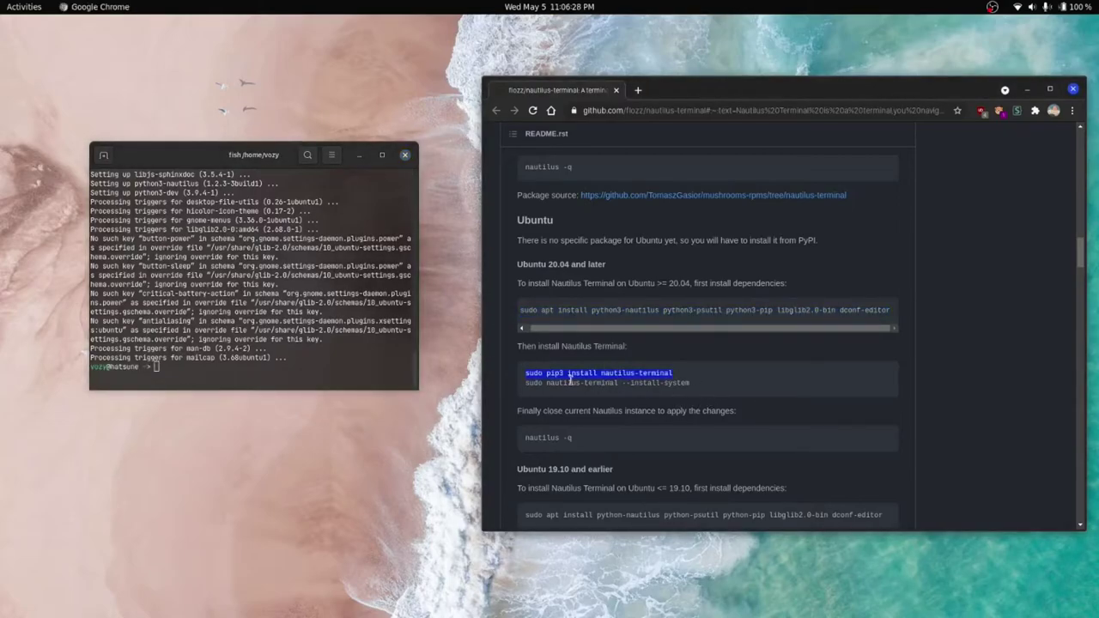
{"action": "left_click", "coordinate": [539, 375]}
{"action": "left_click", "coordinate": [295, 381]}
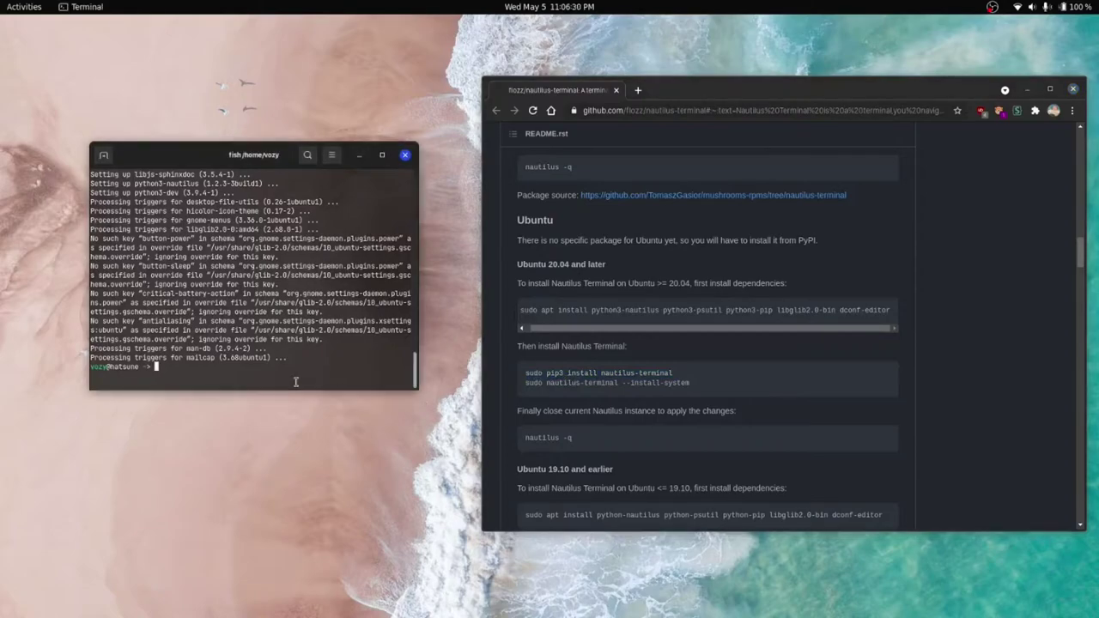
{"action": "type", "text": "sudo pip3 install nautilus-terminal"}
{"action": "key", "text": "Return"}
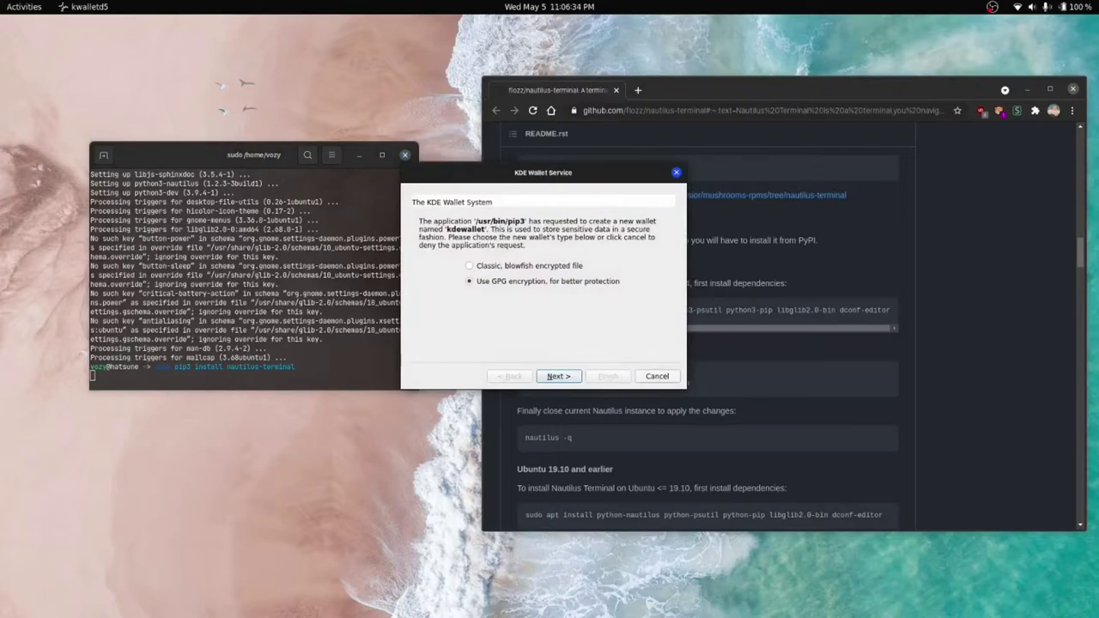
Cancel both KDE Wallet requests so the nautilus-terminal 4.0.1 install completes
{"action": "left_click_drag", "start_coordinate": [618, 182], "coordinate": [372, 84]}
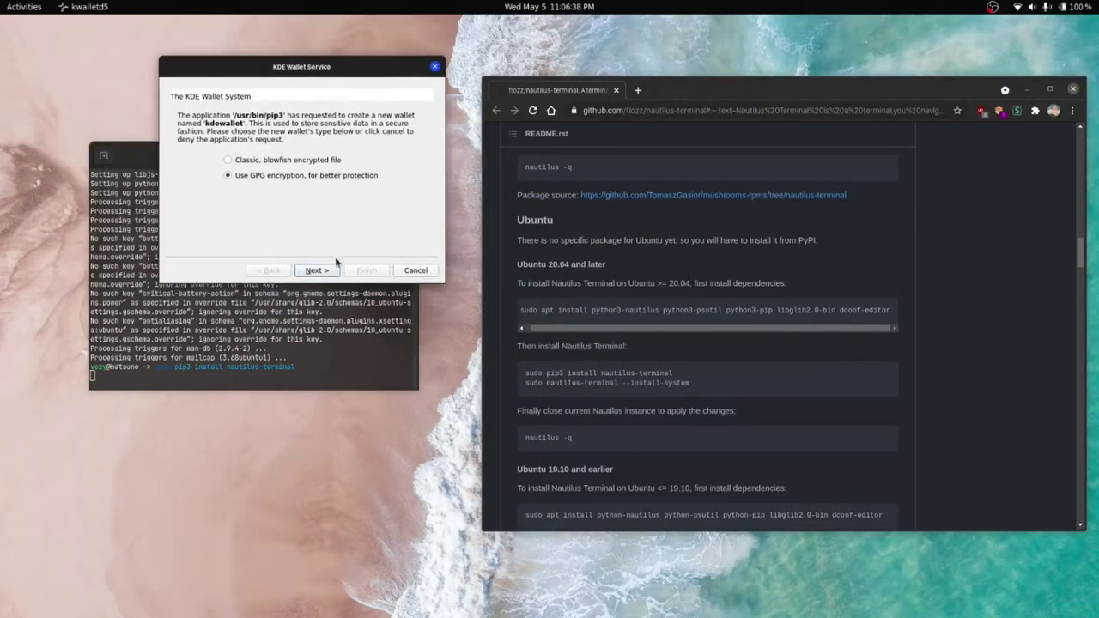
{"action": "left_click", "coordinate": [411, 270]}
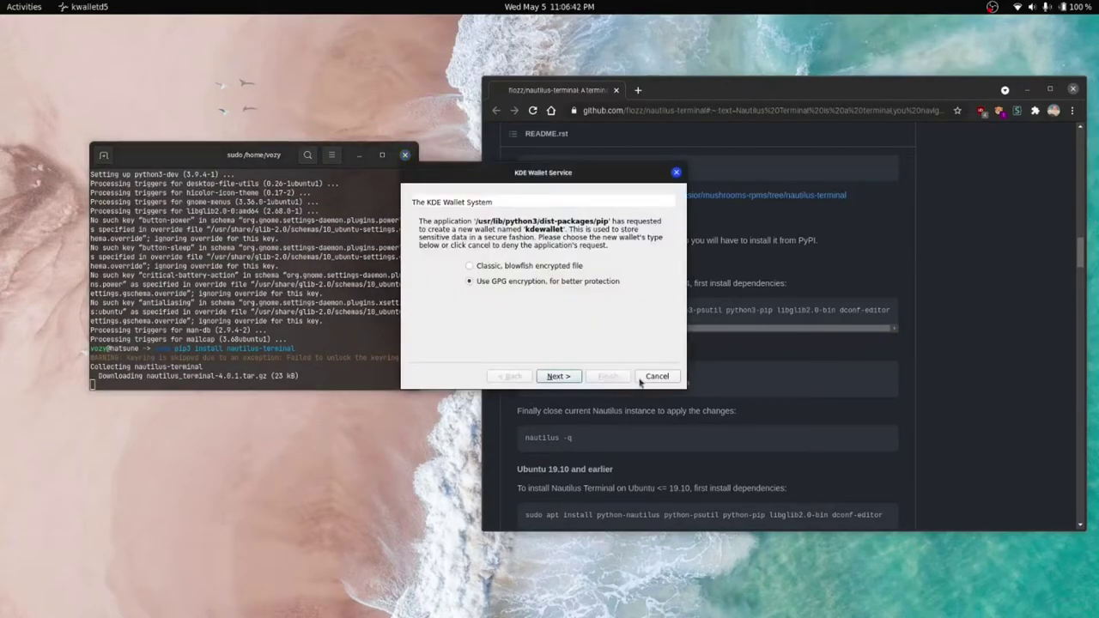
{"action": "left_click", "coordinate": [658, 377]}
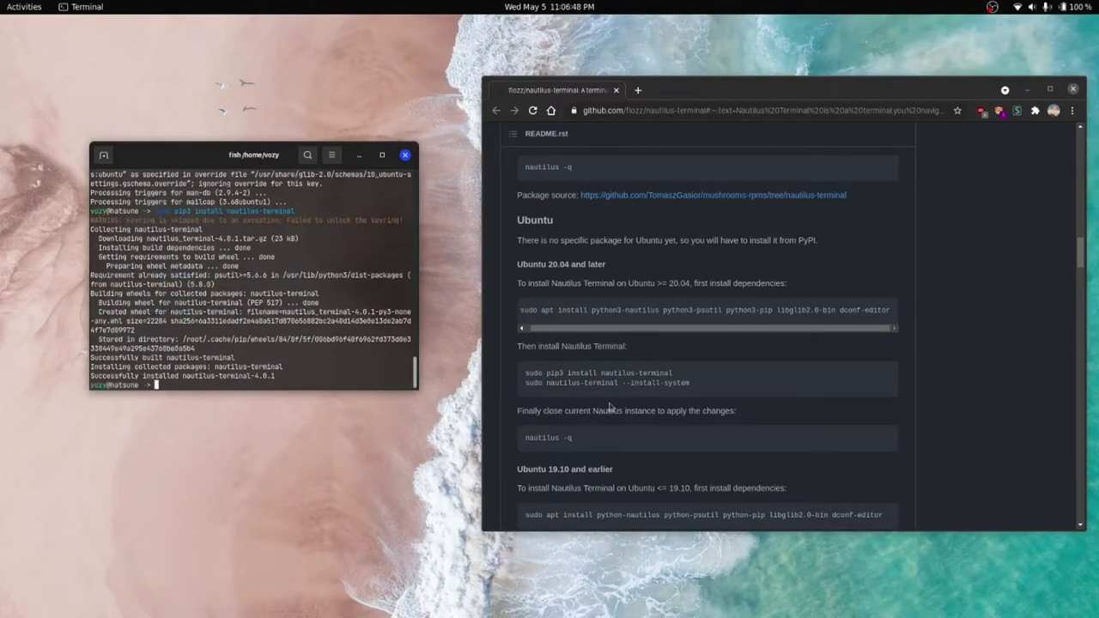
Run the README's system-wide Nautilus Terminal extension install command in the terminal
{"action": "left_click_drag", "start_coordinate": [693, 385], "coordinate": [497, 383]}
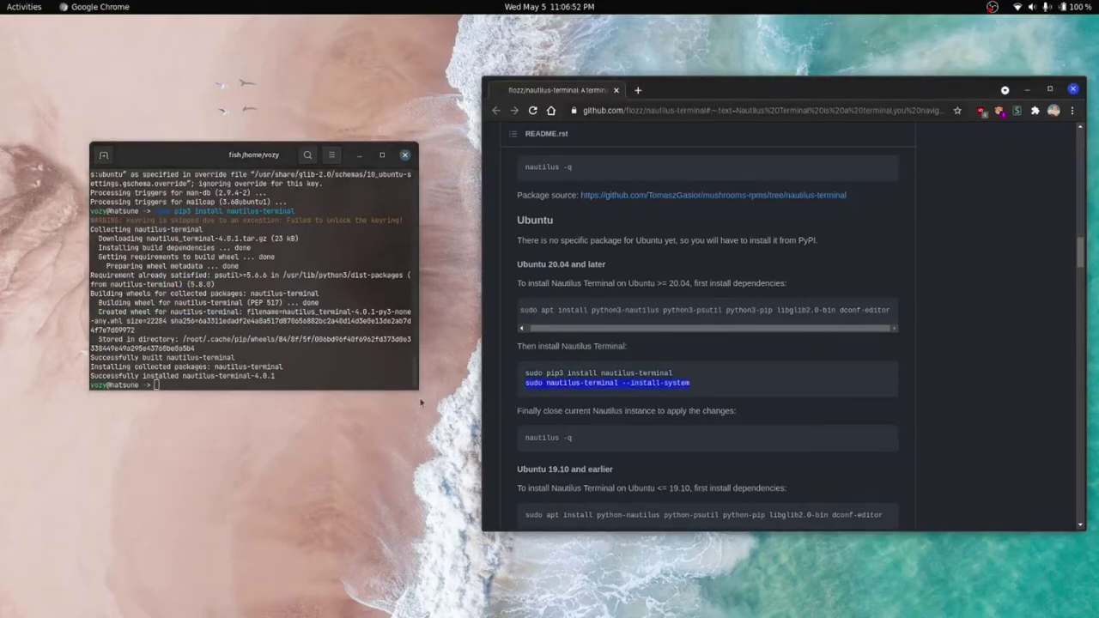
{"action": "left_click", "coordinate": [348, 385]}
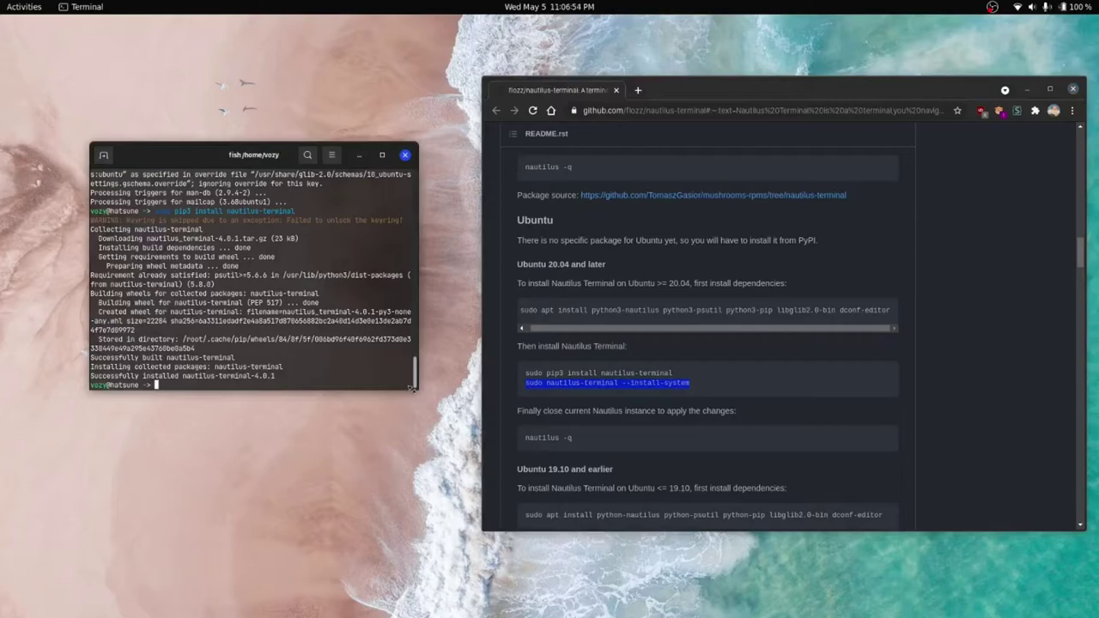
{"action": "type", "text": "sudo nautilus-terminal --install-system"}
{"action": "key", "text": "Return"}
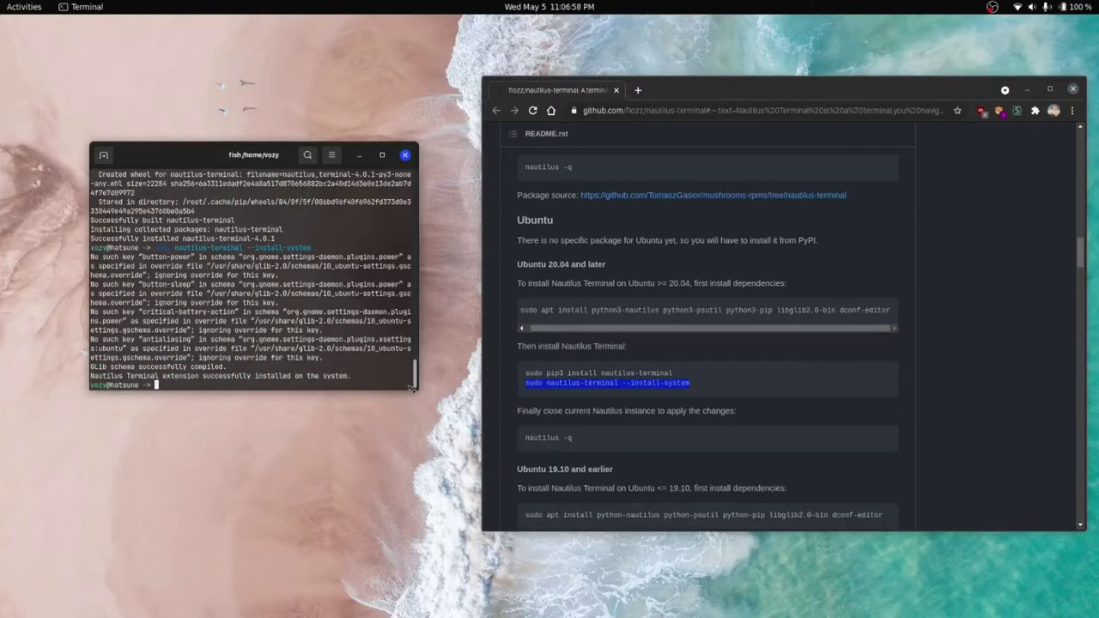
Run 'nautilus -q' to quit Nautilus, then close the terminal window
{"action": "left_click_drag", "start_coordinate": [599, 442], "coordinate": [508, 439]}
{"action": "key", "text": "ctrl+c"}
{"action": "left_click", "coordinate": [385, 371]}
{"action": "key", "text": "ctrl+shift+v"}
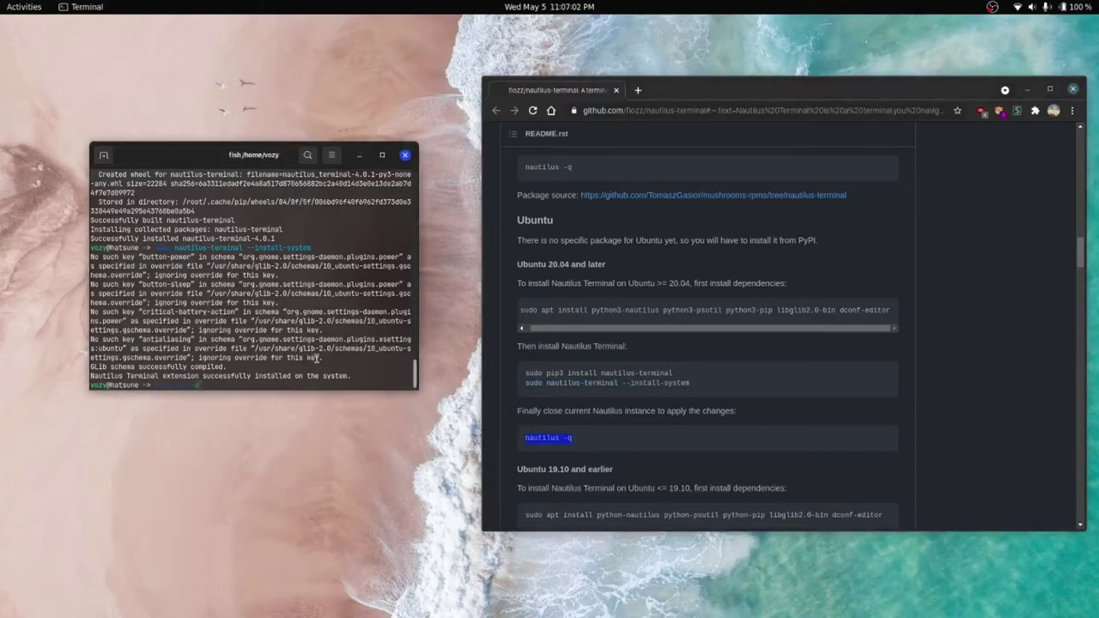
{"action": "key", "text": "Return"}
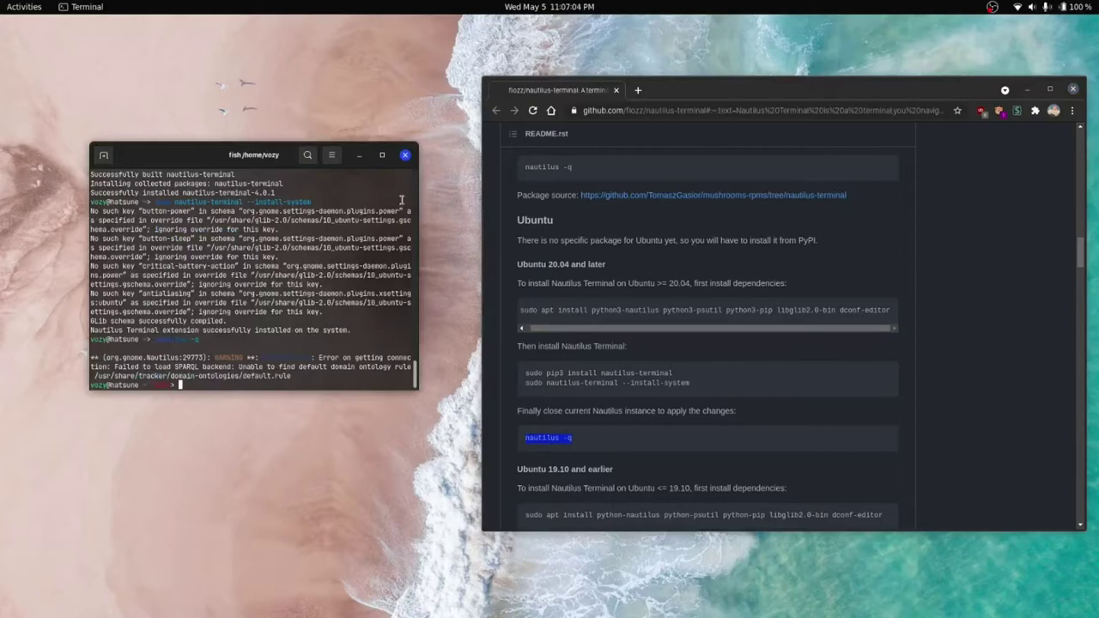
{"action": "left_click", "coordinate": [405, 156]}
Open a new Files window from Activities, minimize Chrome, and centre the Files window
{"action": "key", "text": "super"}
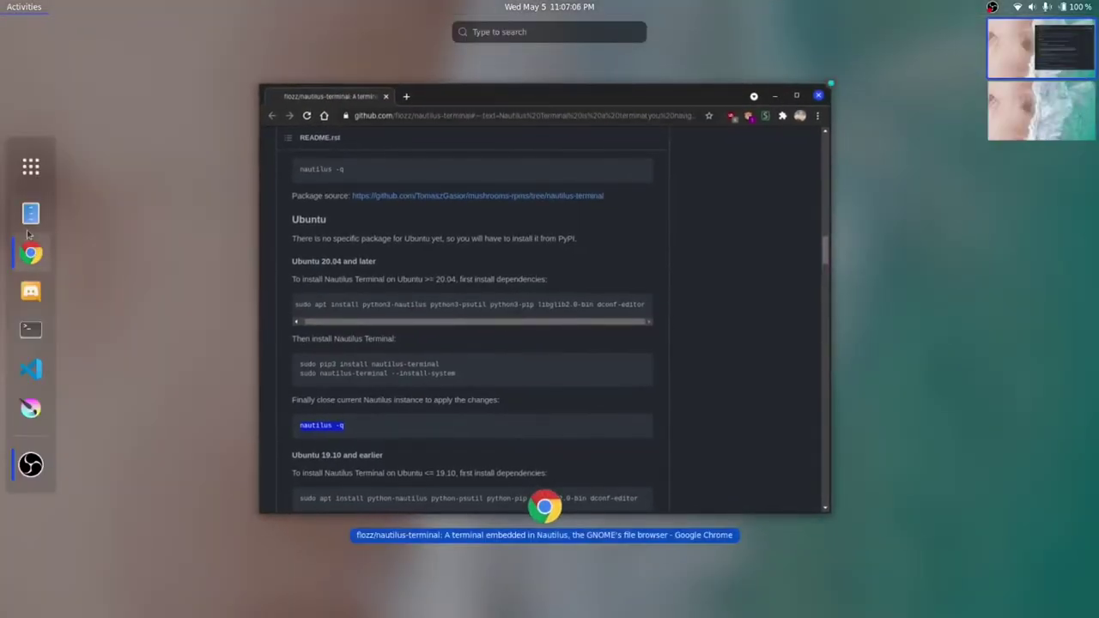
{"action": "left_click", "coordinate": [30, 213]}
{"action": "left_click", "coordinate": [1027, 89]}
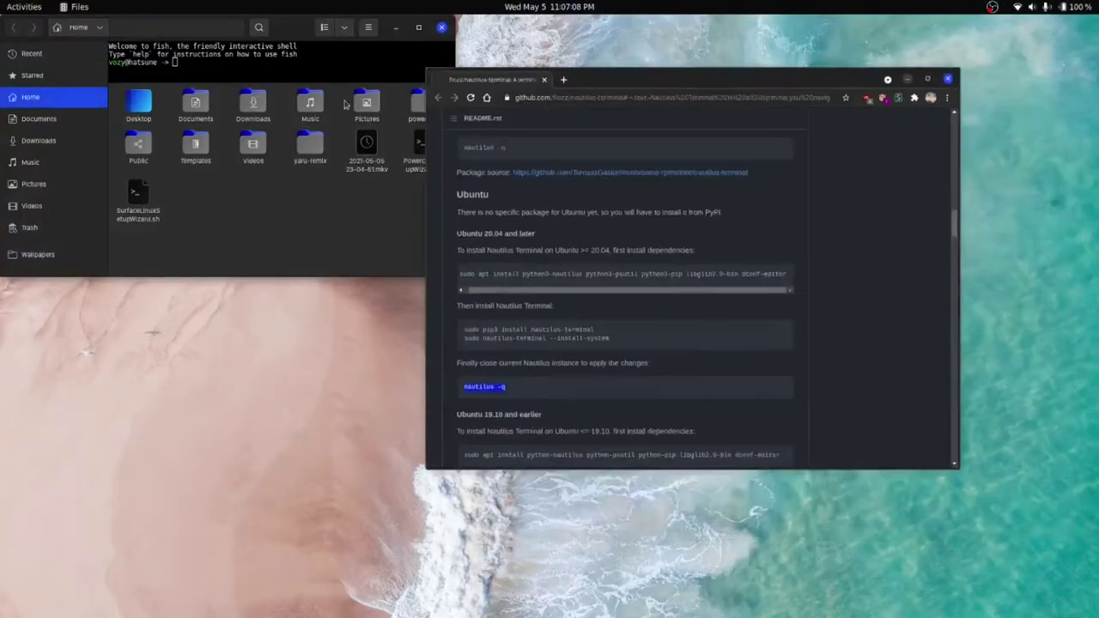
{"action": "left_click_drag", "start_coordinate": [289, 30], "coordinate": [567, 215]}
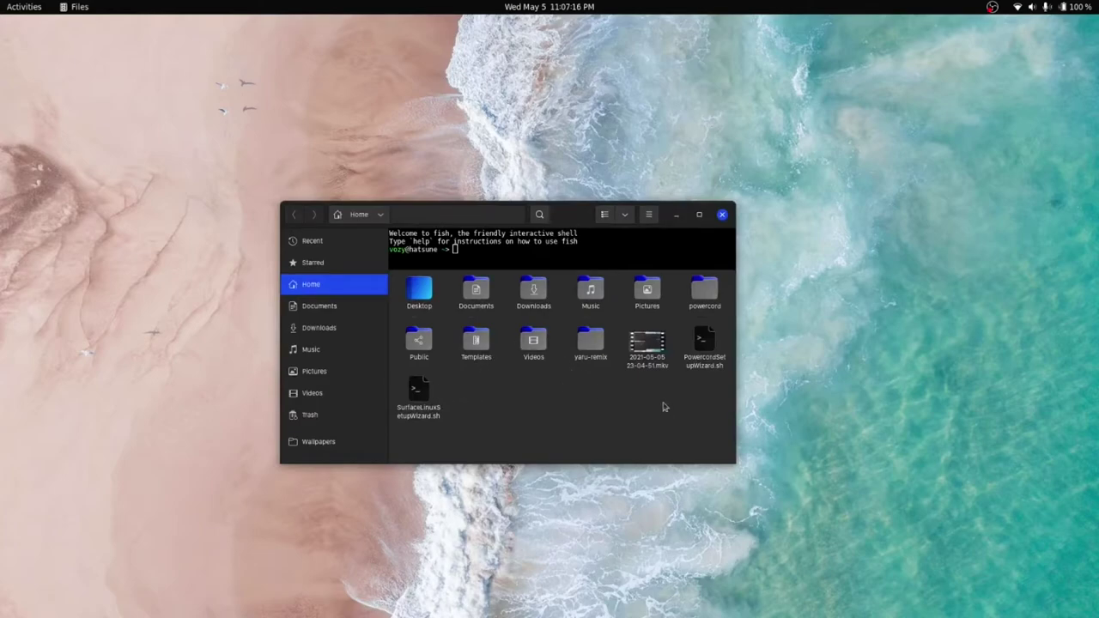
Toggle the embedded terminal with F4, enlarge the window and make the terminal pane taller
{"action": "key", "text": "F4"}
{"action": "key", "text": "F4"}
{"action": "key", "text": "F4"}
{"action": "key", "text": "F4"}
{"action": "left_click_drag", "start_coordinate": [735, 205], "coordinate": [853, 79]}
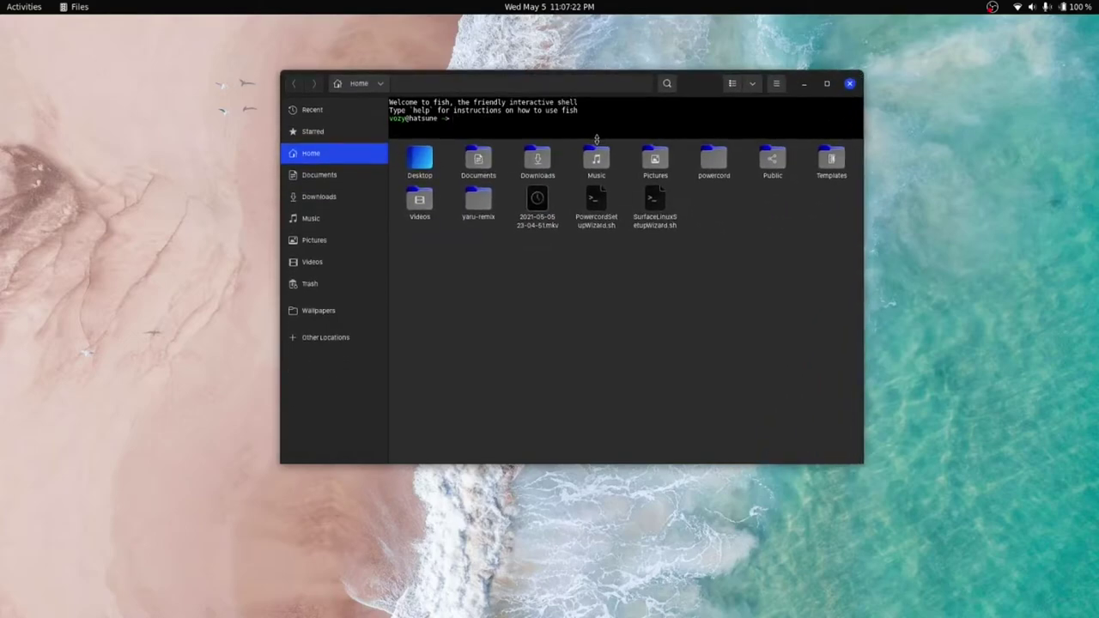
{"action": "left_click_drag", "start_coordinate": [601, 137], "coordinate": [598, 232]}
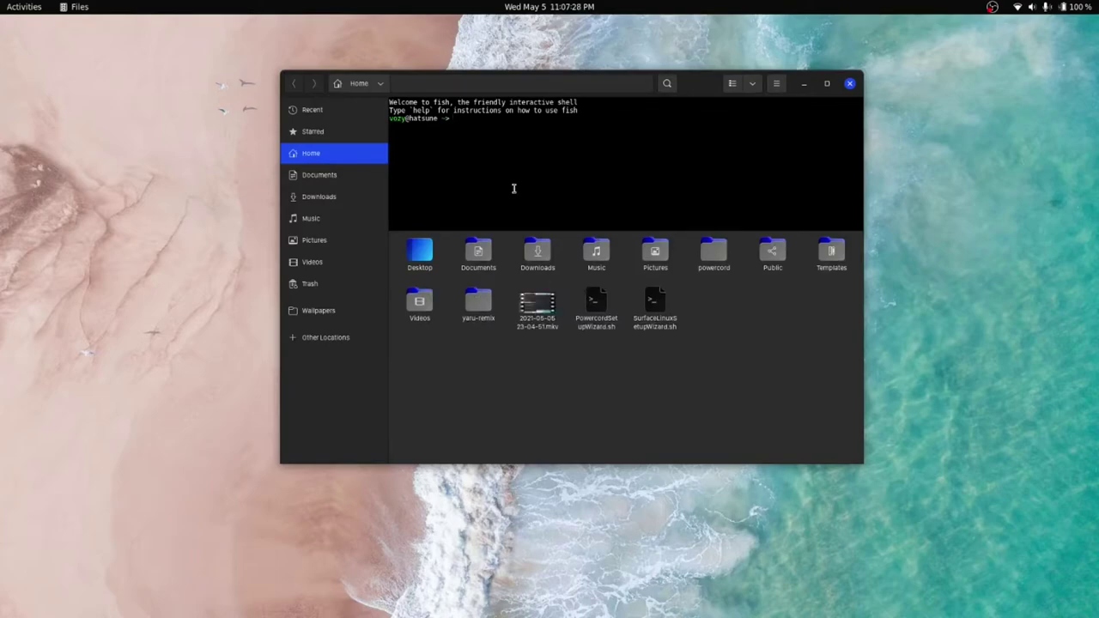
Create a new folder named asdasda in Home
{"action": "right_click", "coordinate": [754, 379]}
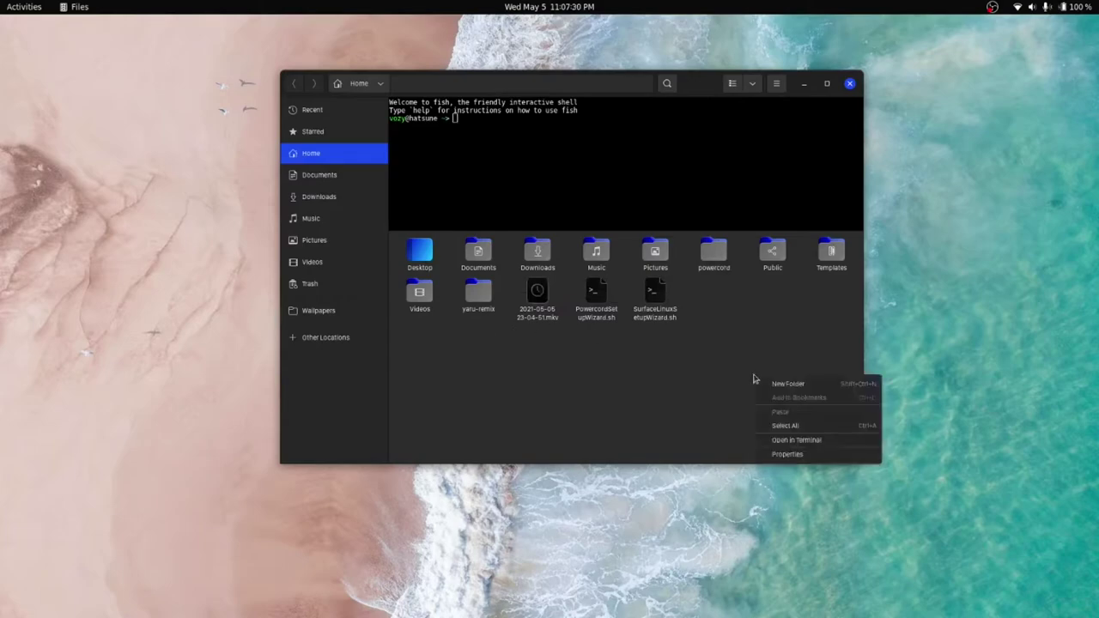
{"action": "left_click", "coordinate": [778, 384]}
{"action": "type", "text": "asda"}
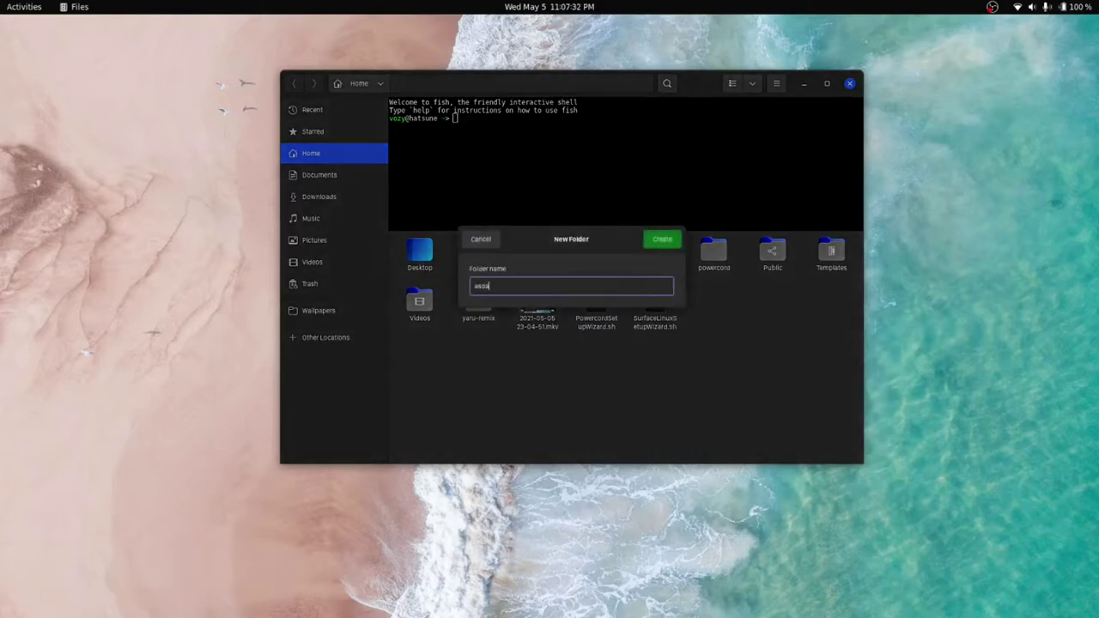
{"action": "type", "text": "sda"}
{"action": "key", "text": "Return"}
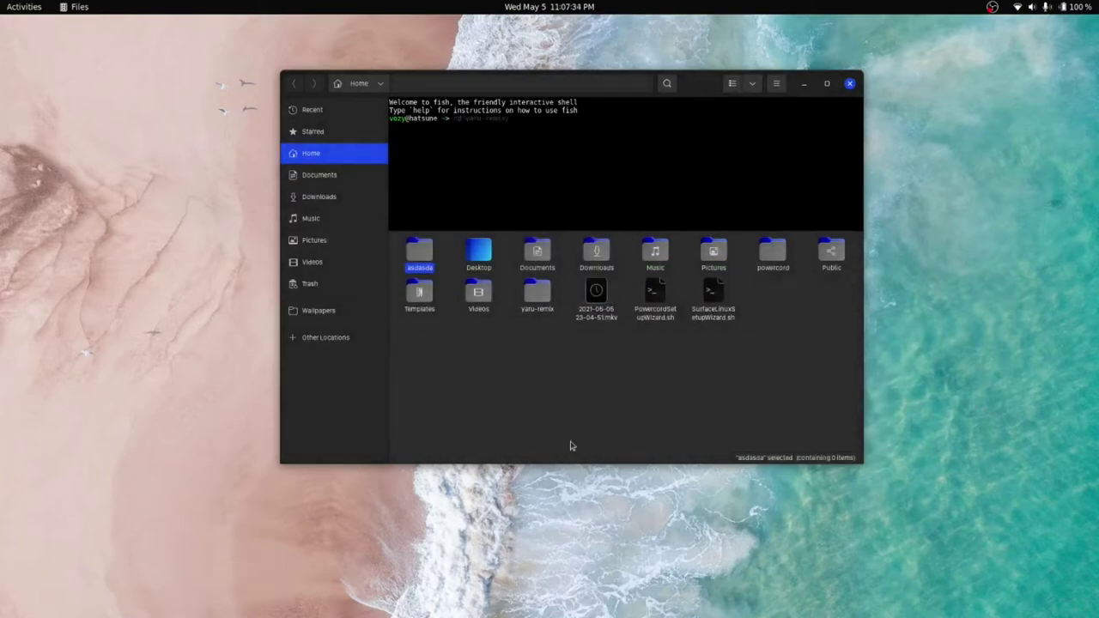
In the embedded terminal, cd into asdasda and create foo.txt in vim, saving with :wq
{"action": "type", "text": "cd asdasda/"}
{"action": "key", "text": "Return"}
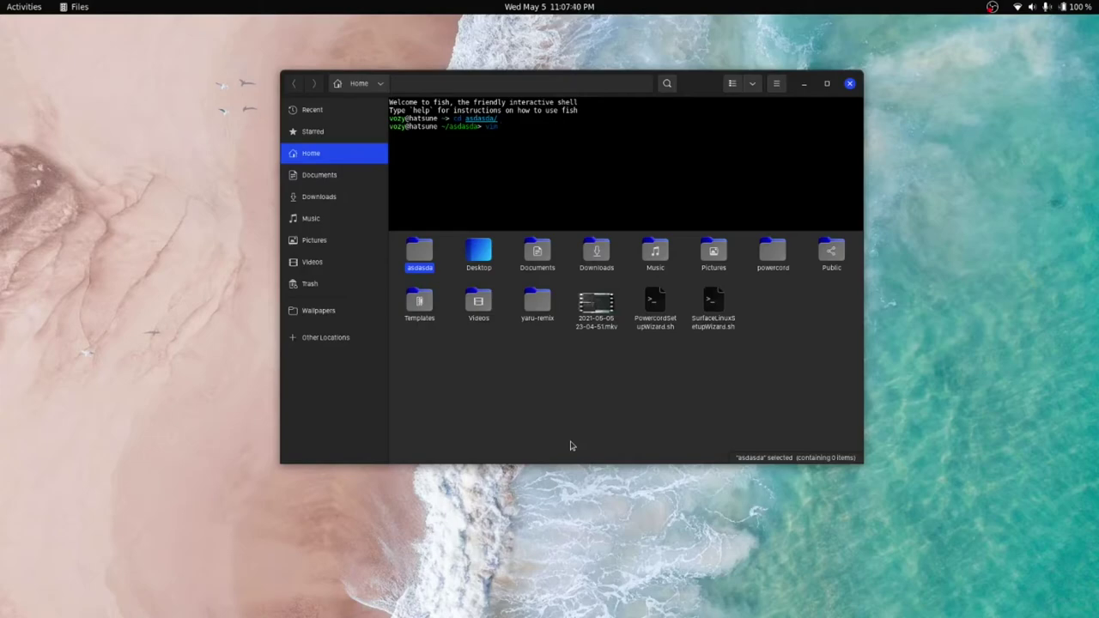
{"action": "type", "text": "vim foo.txt"}
{"action": "key", "text": "Return"}
{"action": "type", "text": "ijskldjaklsdjkasjdkla"}
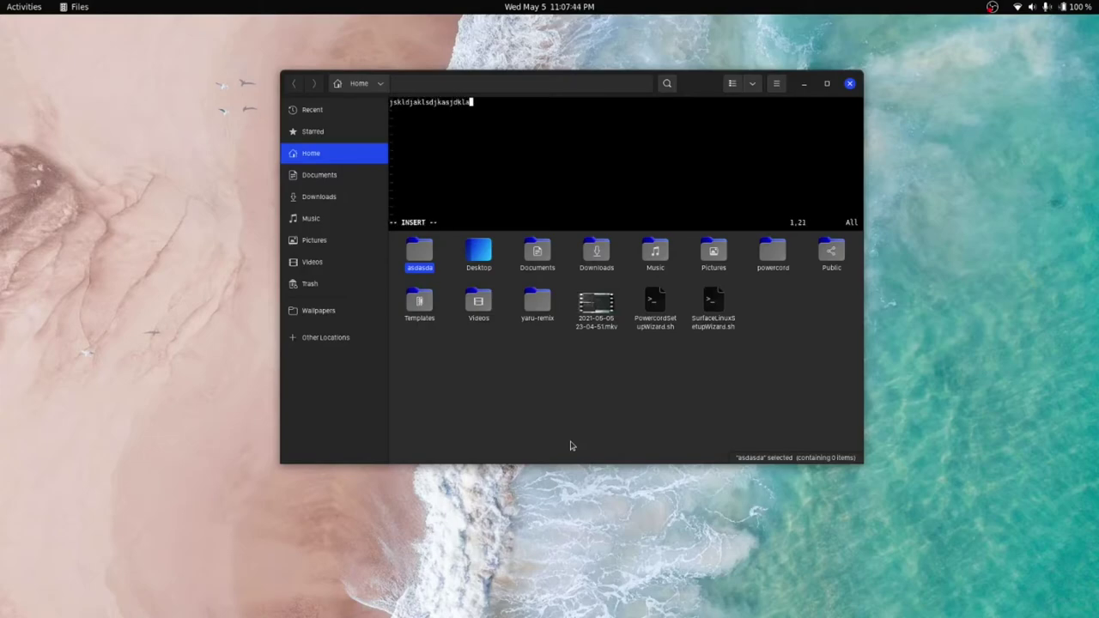
{"action": "type", "text": ":"}
{"action": "key", "text": "Escape"}
{"action": "type", "text": ":wq"}
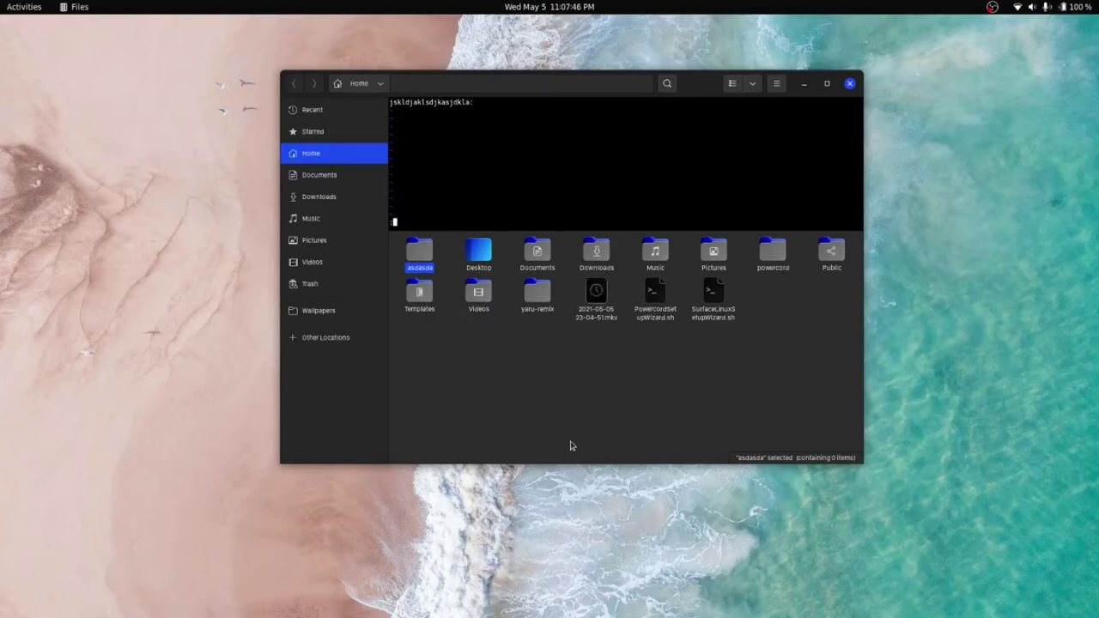
{"action": "key", "text": "Return"}
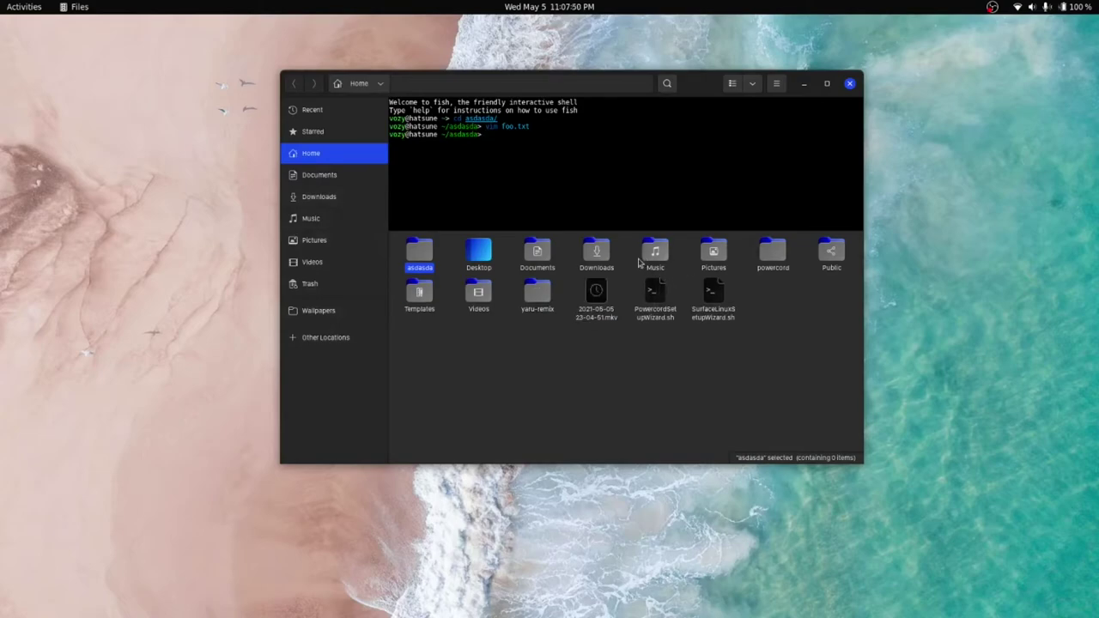
Open powercord, return to Home via the path bar, and shorten the terminal pane
{"action": "double_click", "coordinate": [762, 251]}
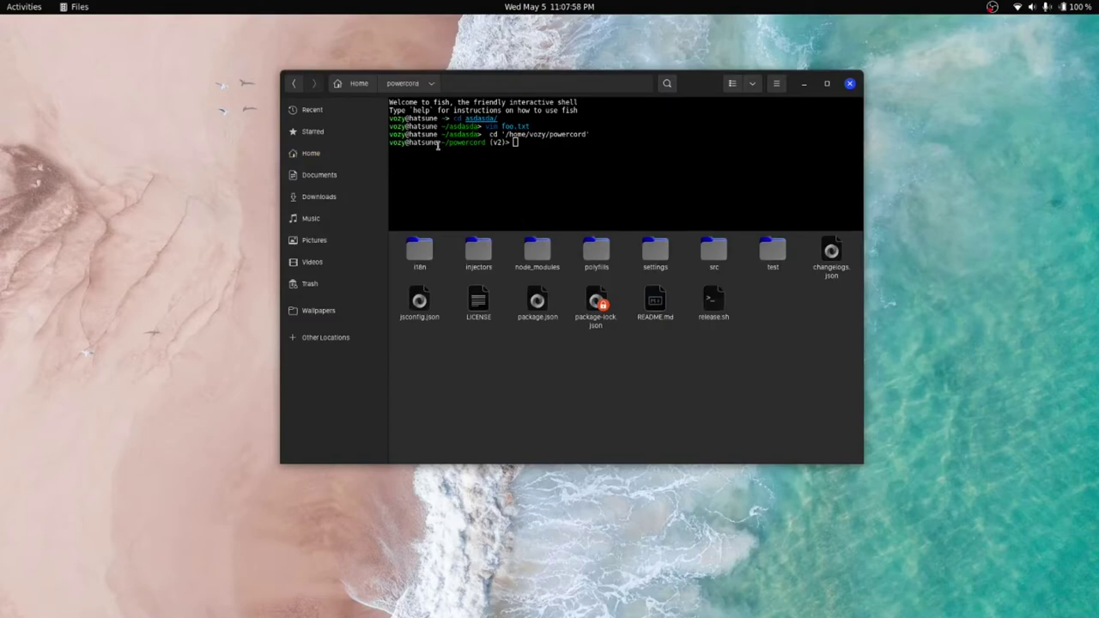
{"action": "left_click", "coordinate": [359, 84]}
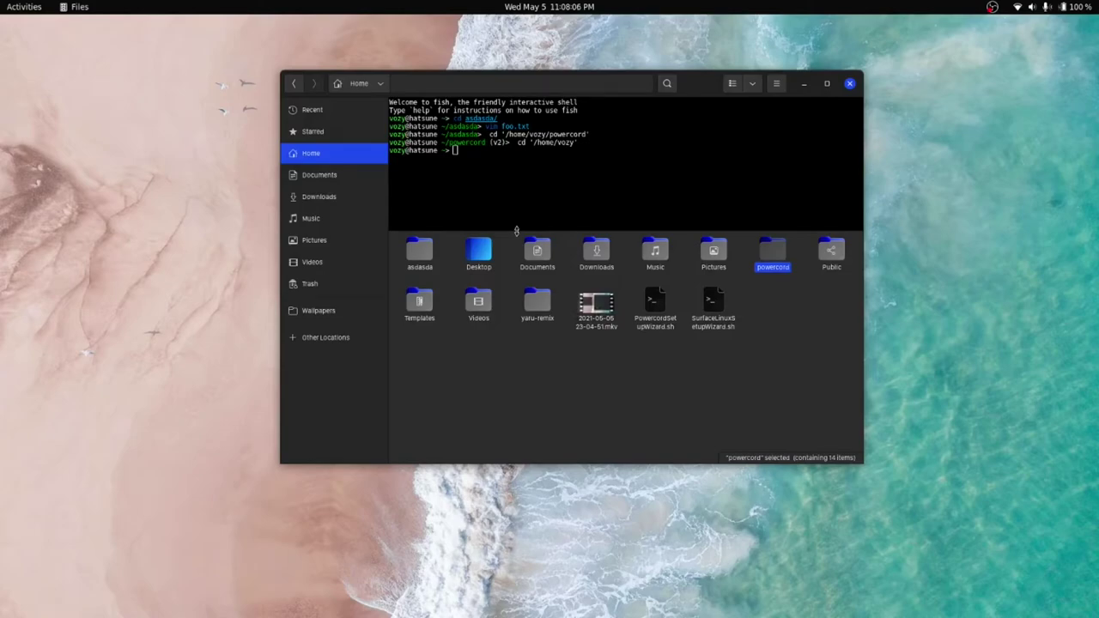
{"action": "left_click_drag", "start_coordinate": [516, 230], "coordinate": [550, 189]}
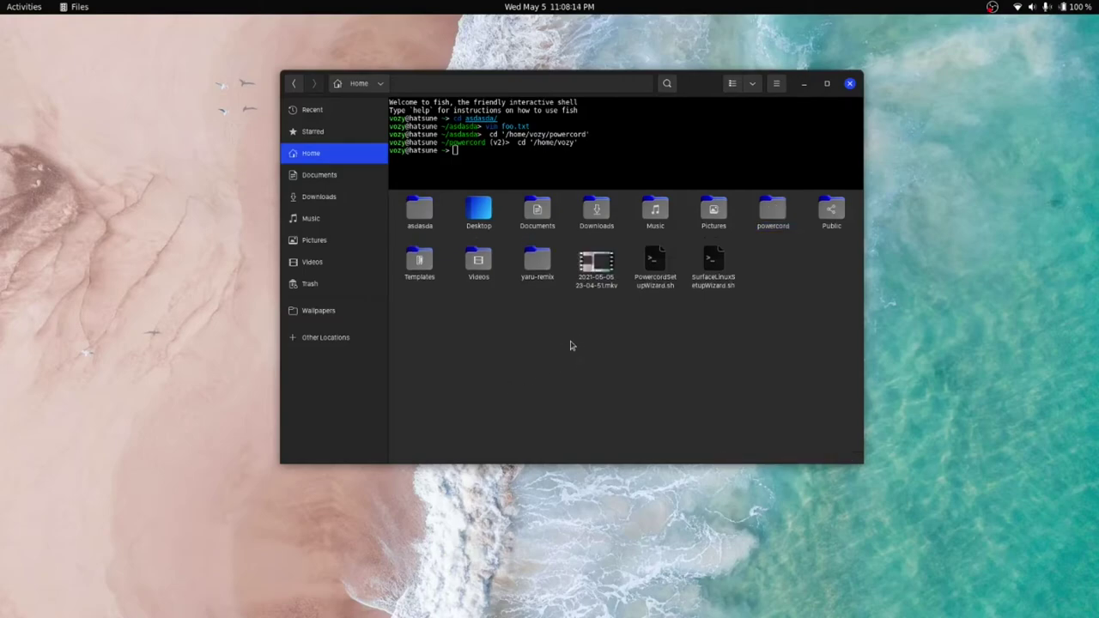
Paste and run 'dconf-editor /org/flozz/nautilus-terminal', dismiss the warning, and centre its window
{"action": "right_click", "coordinate": [567, 161]}
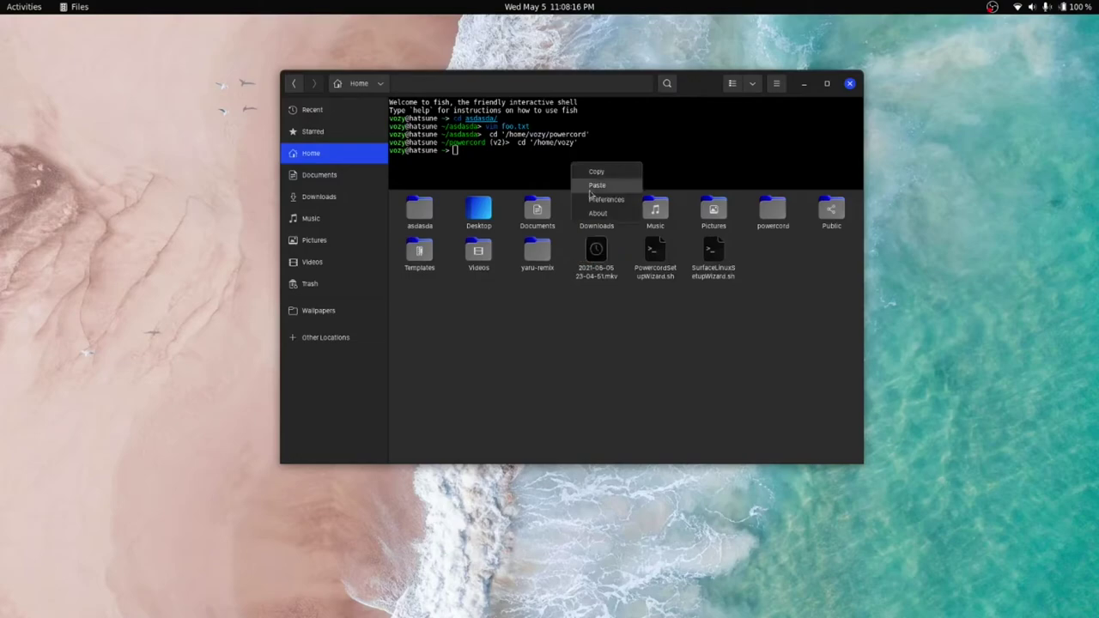
{"action": "left_click", "coordinate": [591, 196]}
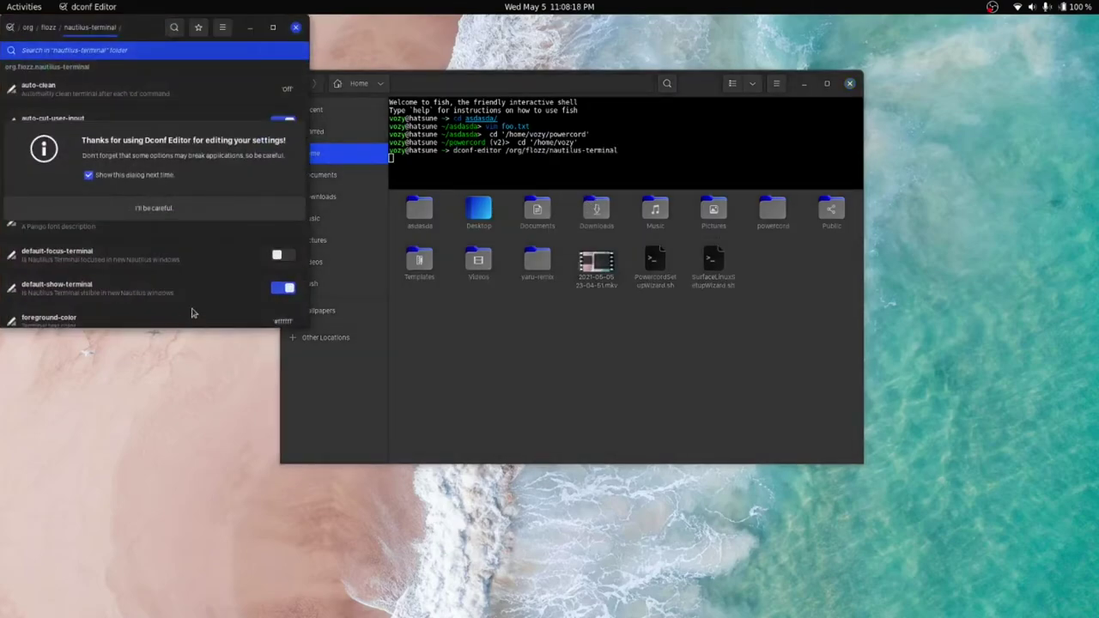
{"action": "left_click", "coordinate": [141, 206]}
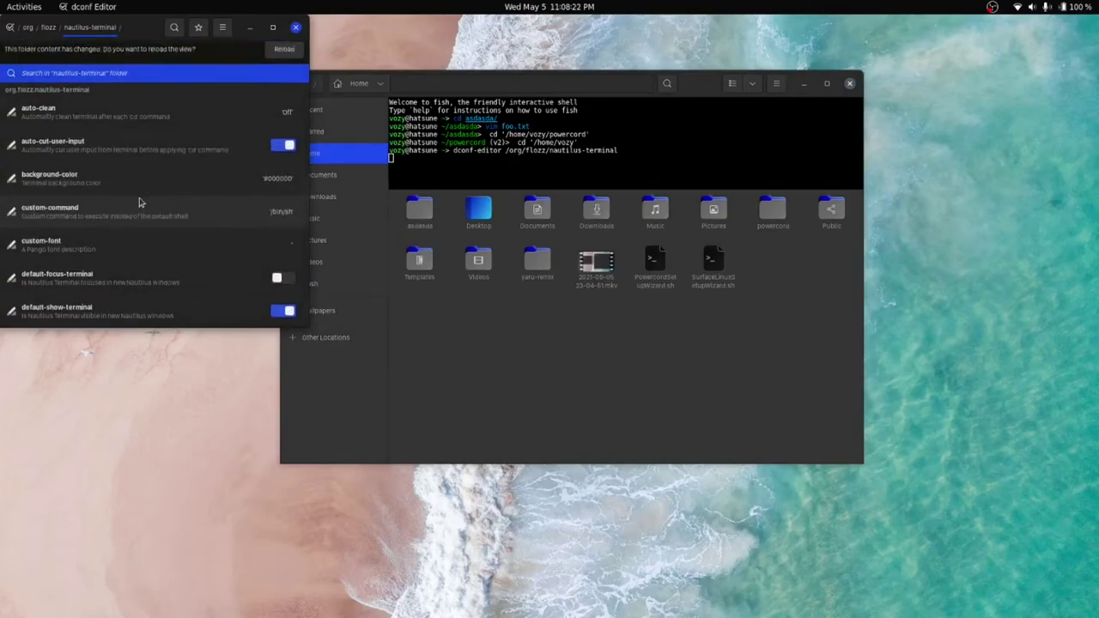
{"action": "left_click_drag", "start_coordinate": [170, 27], "coordinate": [498, 181]}
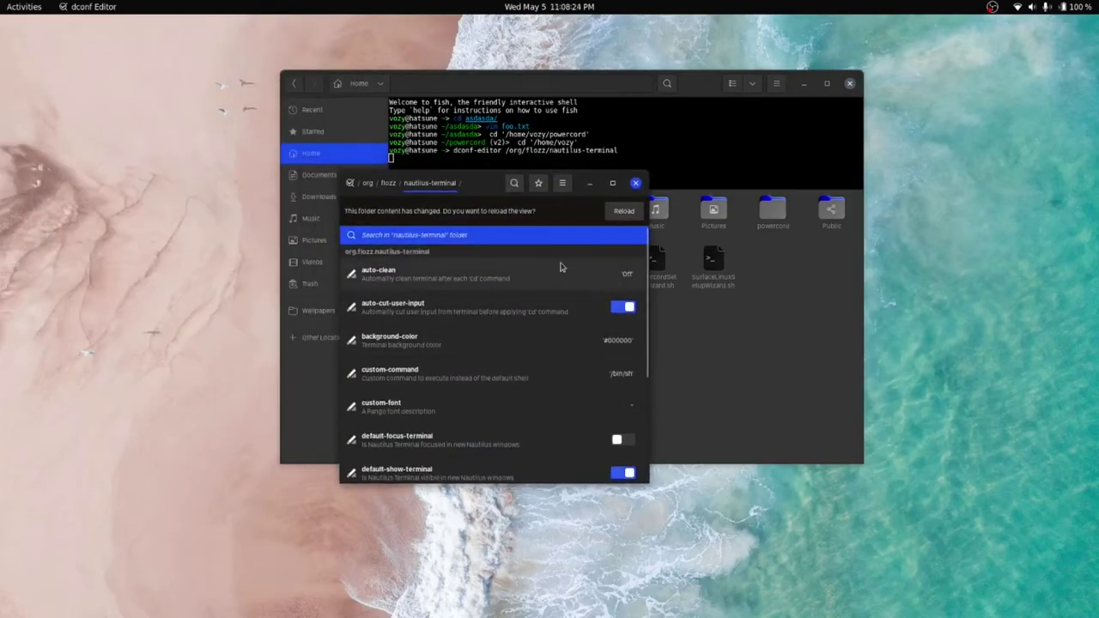
Switch terminal-bottom on, reload the settings list, and close the Files window
{"action": "left_click", "coordinate": [622, 209]}
{"action": "scroll", "coordinate": [490, 287], "scroll_direction": "down", "scroll_amount": 3}
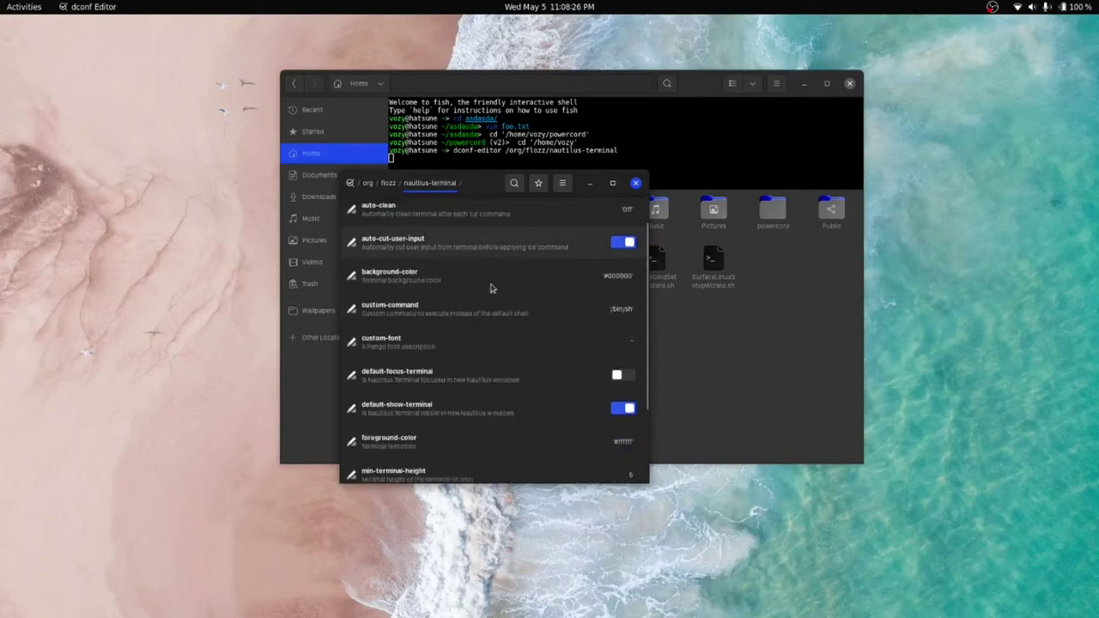
{"action": "scroll", "coordinate": [490, 289], "scroll_direction": "down", "scroll_amount": 1}
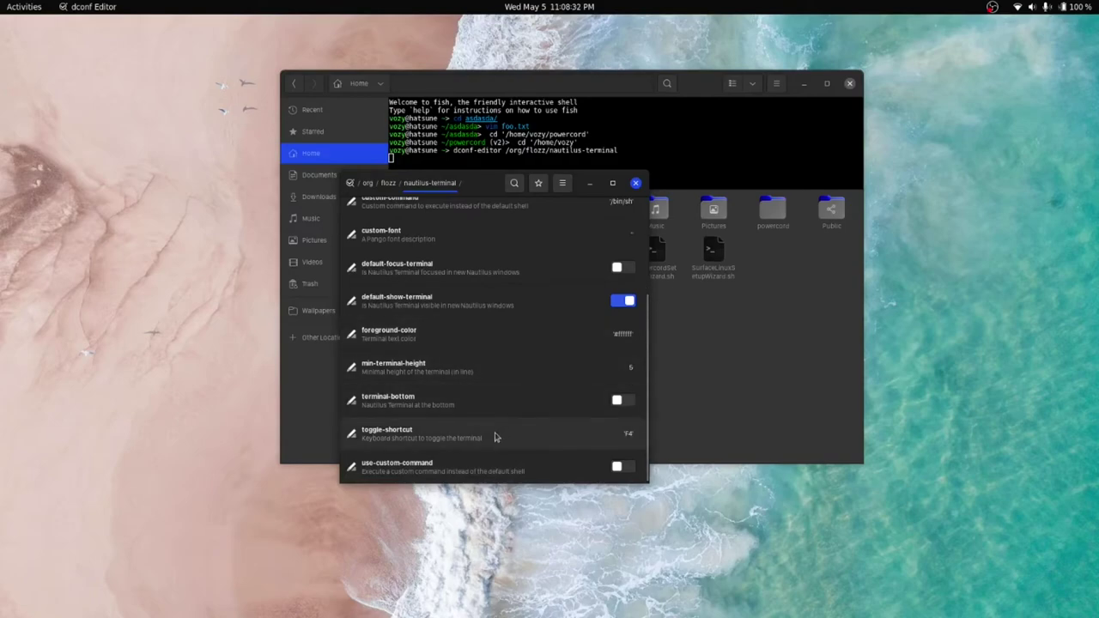
{"action": "left_click", "coordinate": [615, 401]}
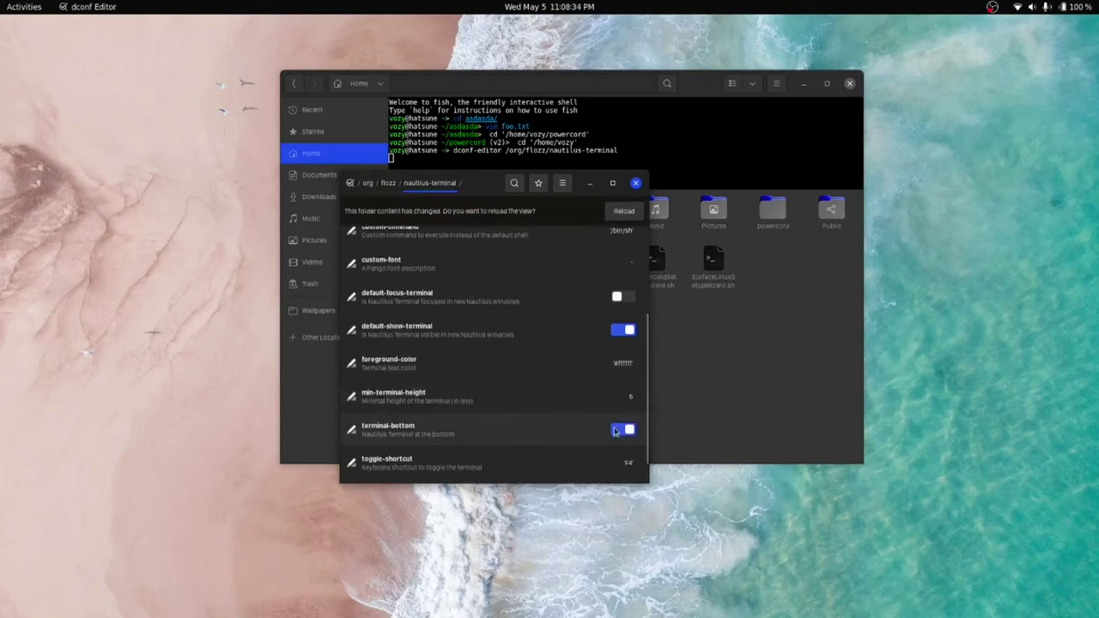
{"action": "left_click", "coordinate": [625, 211]}
{"action": "left_click", "coordinate": [849, 83]}
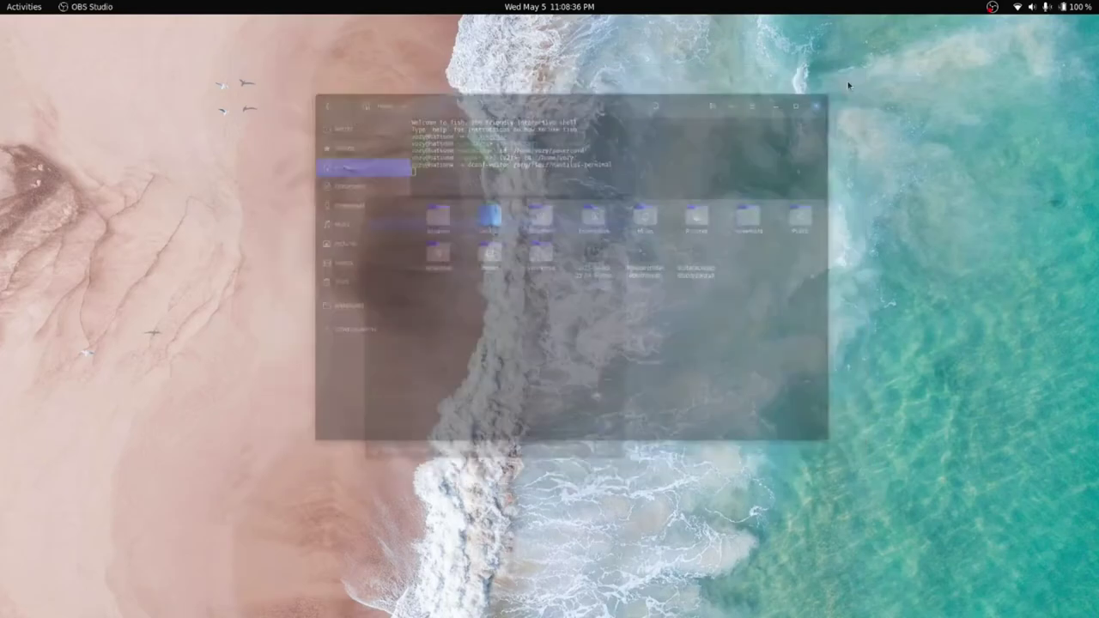
Relaunch Files on Home and enlarge the bottom-docked fish terminal pane
{"action": "key", "text": "super"}
{"action": "left_click", "coordinate": [30, 213]}
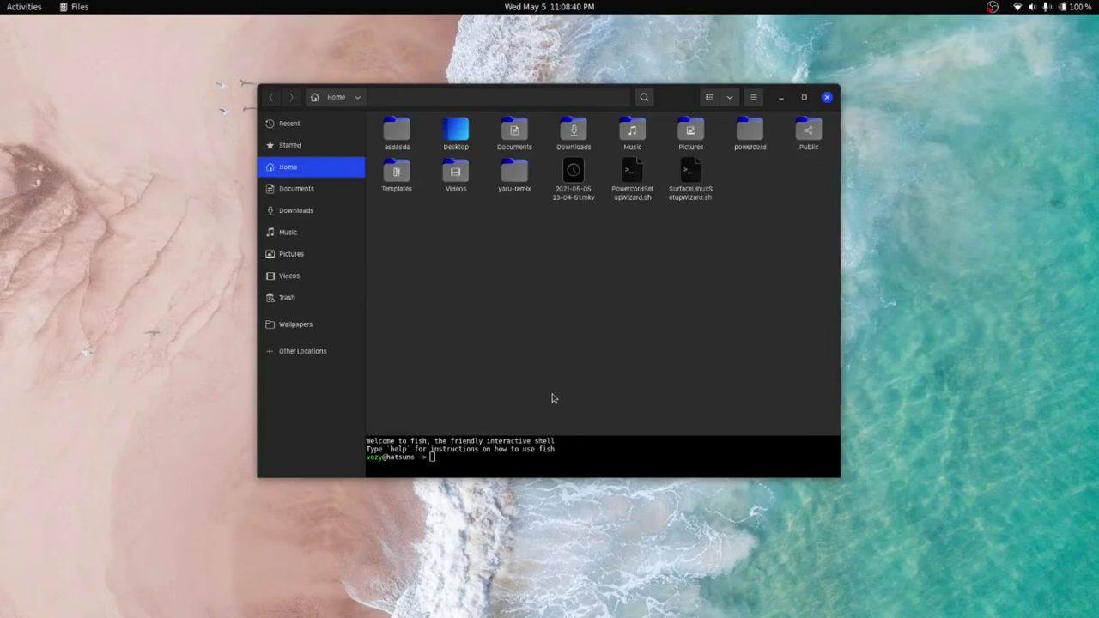
{"action": "left_click_drag", "start_coordinate": [542, 435], "coordinate": [563, 359]}
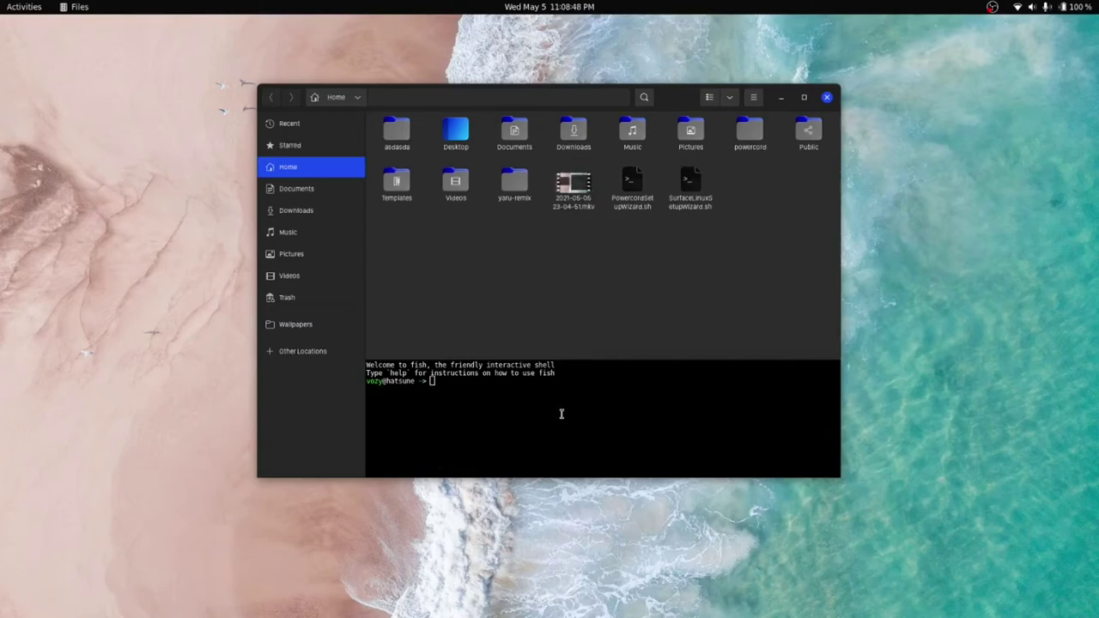
Run 'dconf-editor /org/flozz/nautilus-terminal' from the docked terminal and set its window beside Files
{"action": "right_click", "coordinate": [465, 410]}
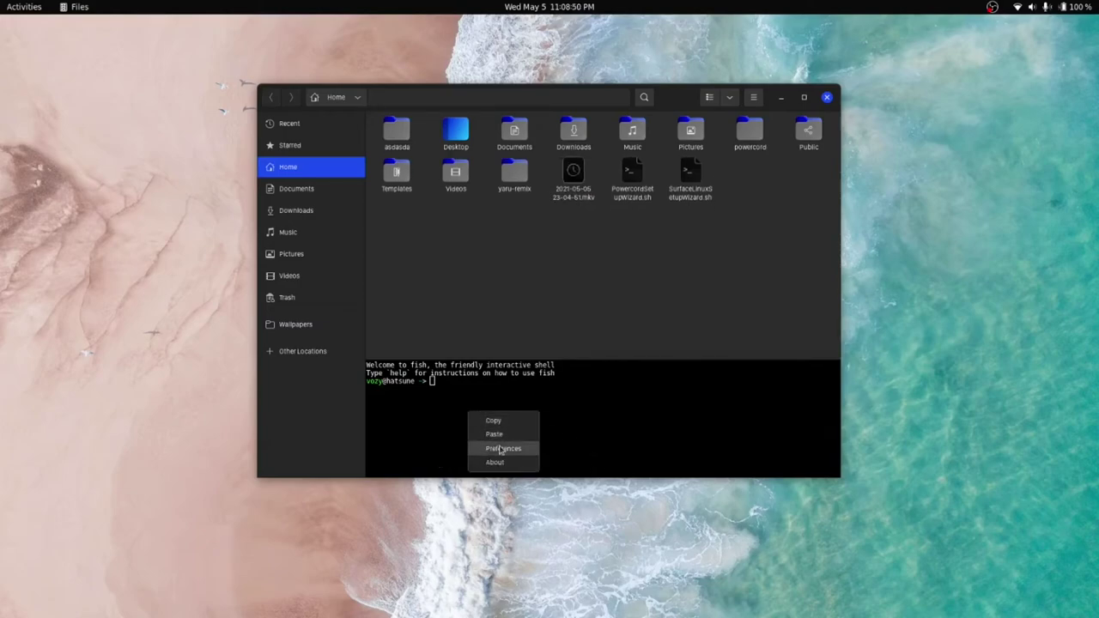
{"action": "left_click", "coordinate": [500, 446]}
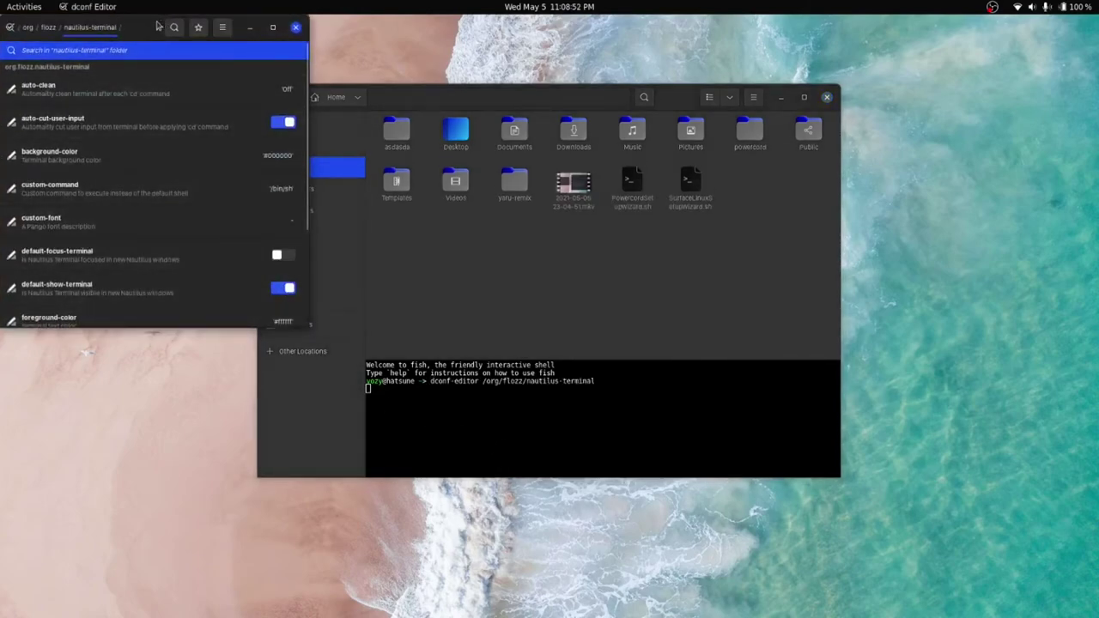
{"action": "left_click_drag", "start_coordinate": [157, 37], "coordinate": [254, 87]}
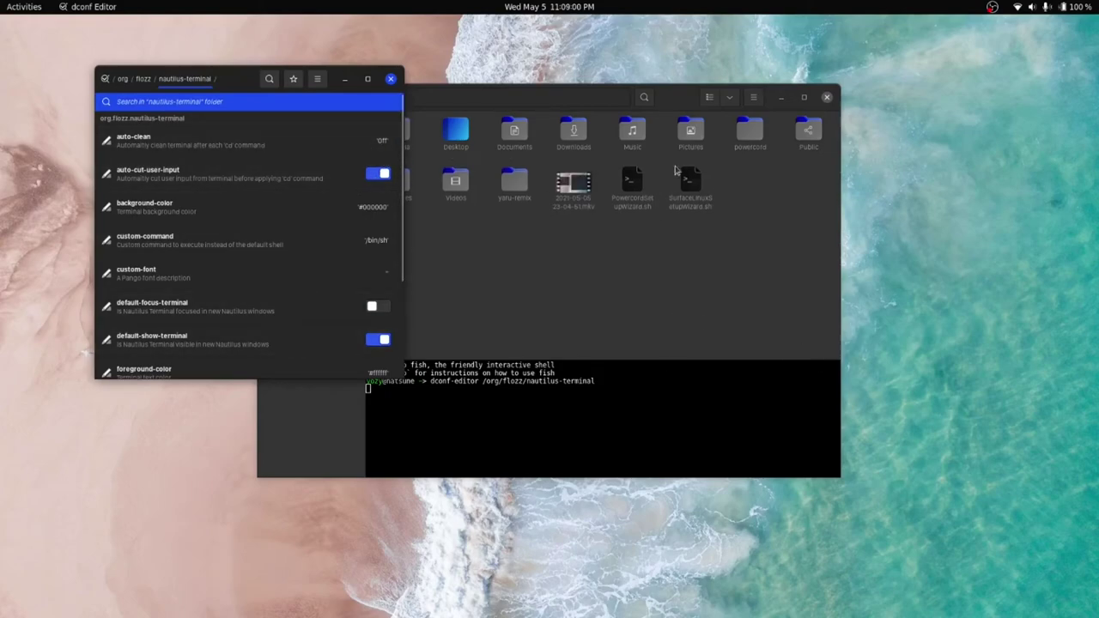
{"action": "left_click_drag", "start_coordinate": [679, 99], "coordinate": [868, 89]}
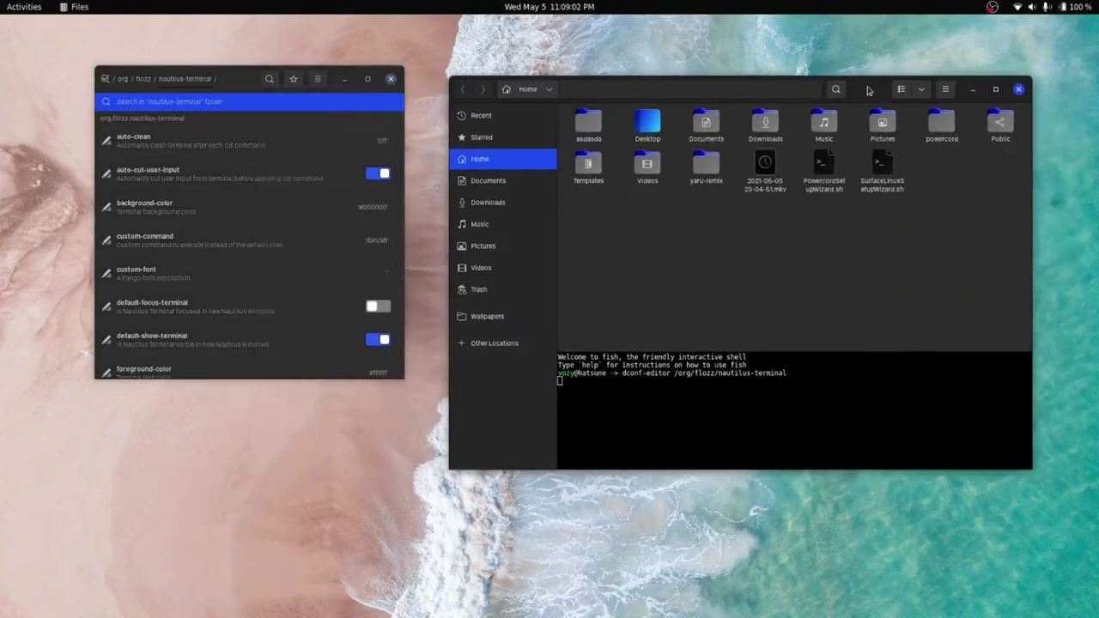